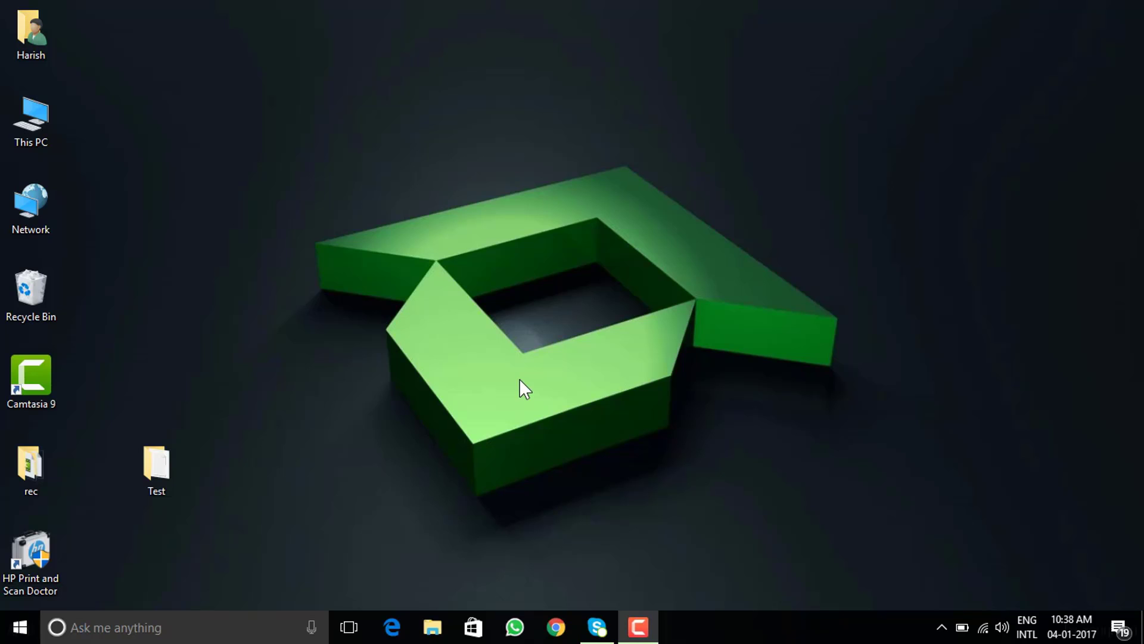
Open Advanced sharing settings from Network & Internet via the Network and Sharing Center
{"action": "left_click", "coordinate": [24, 620]}
{"action": "left_click", "coordinate": [26, 563]}
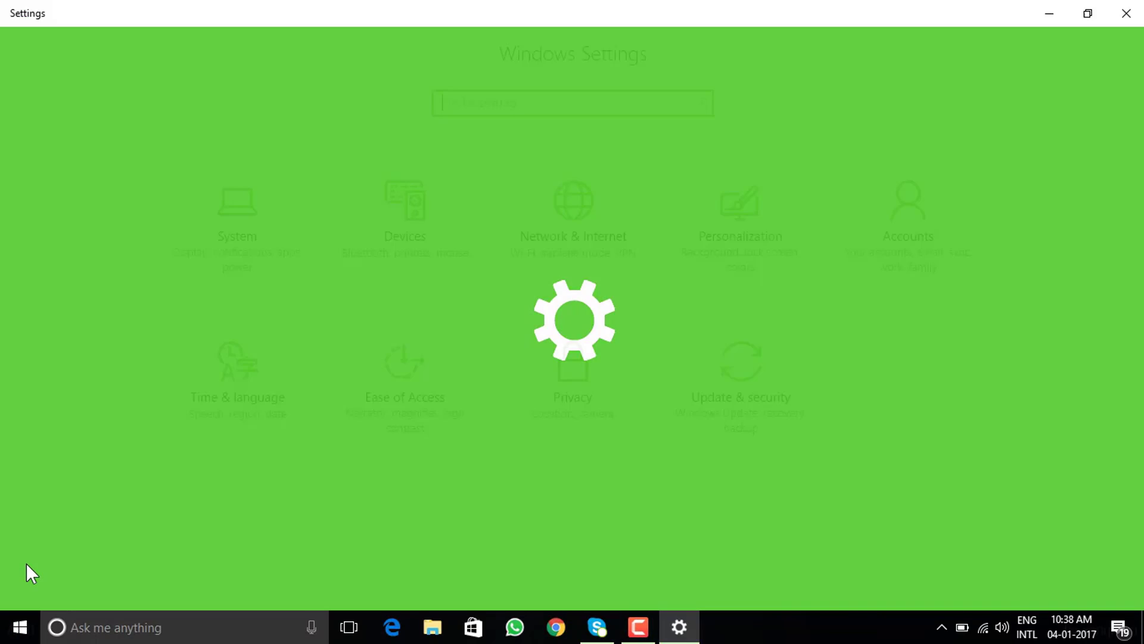
{"action": "left_click", "coordinate": [599, 232]}
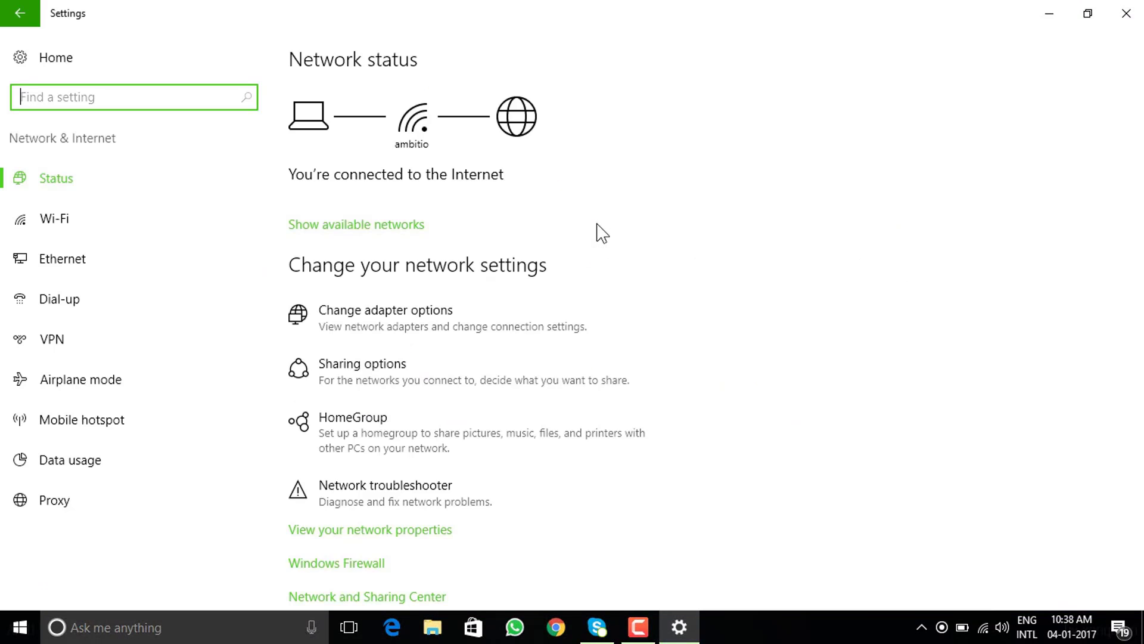
{"action": "scroll", "coordinate": [596, 233], "scroll_direction": "down", "scroll_amount": 3}
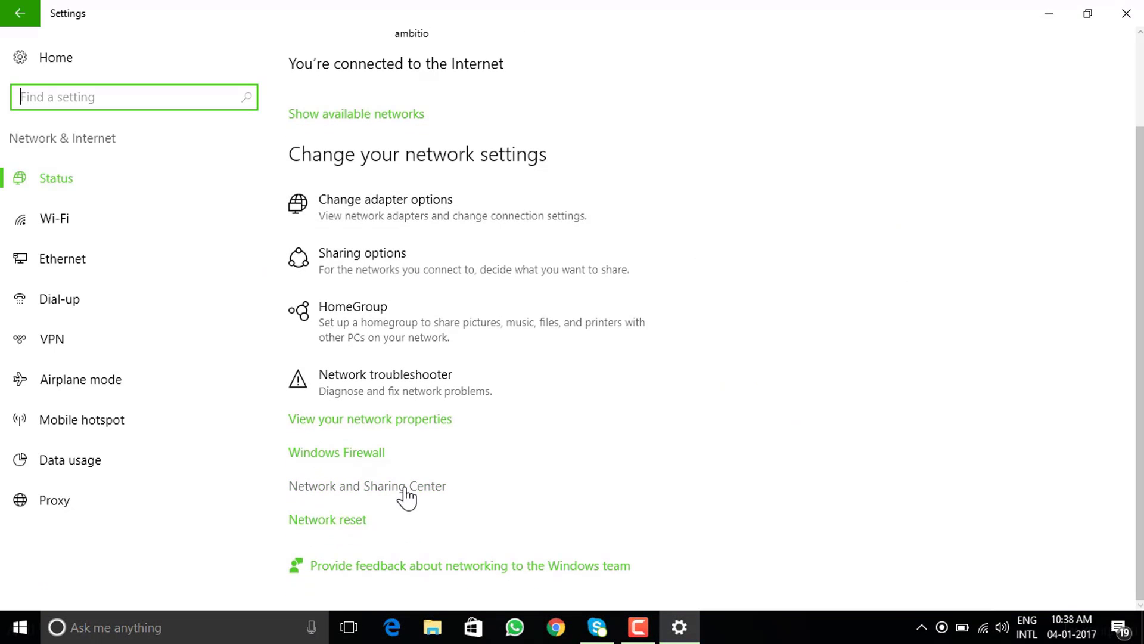
{"action": "left_click", "coordinate": [404, 489]}
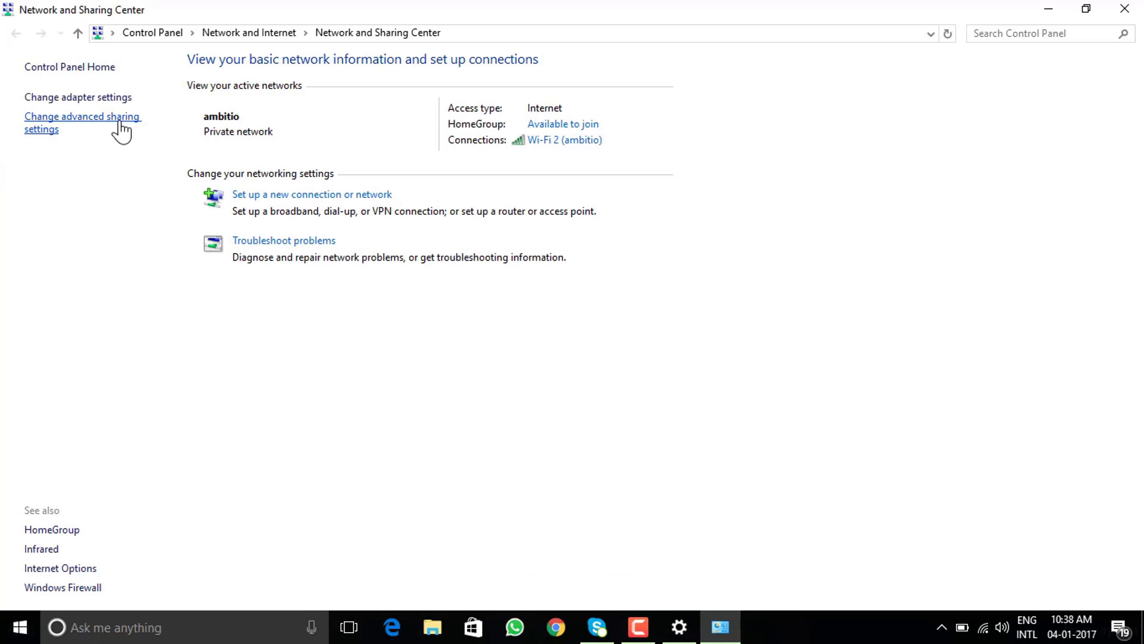
{"action": "left_click", "coordinate": [121, 123]}
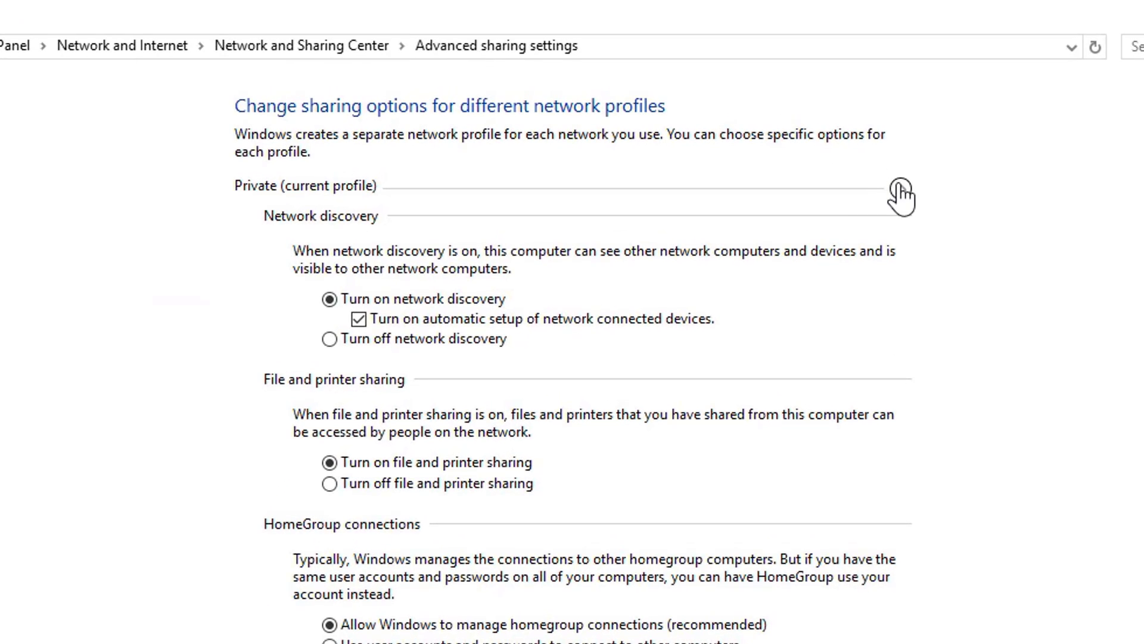
Review the Private, Guest or Public, and All Networks sharing profiles
{"action": "left_click", "coordinate": [900, 189]}
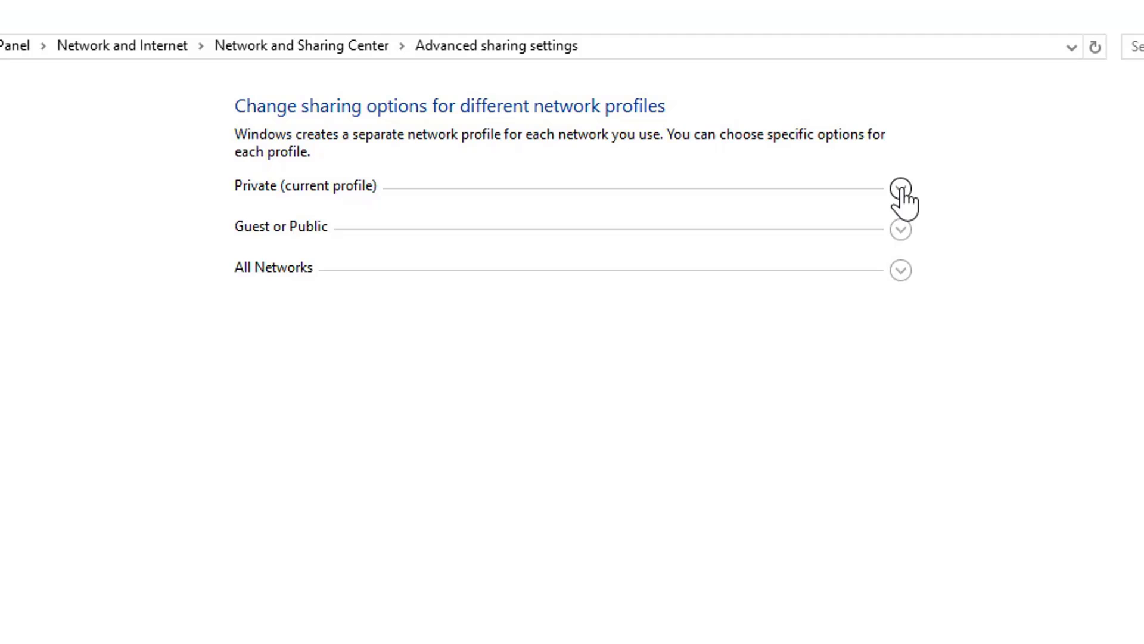
{"action": "left_click", "coordinate": [901, 189]}
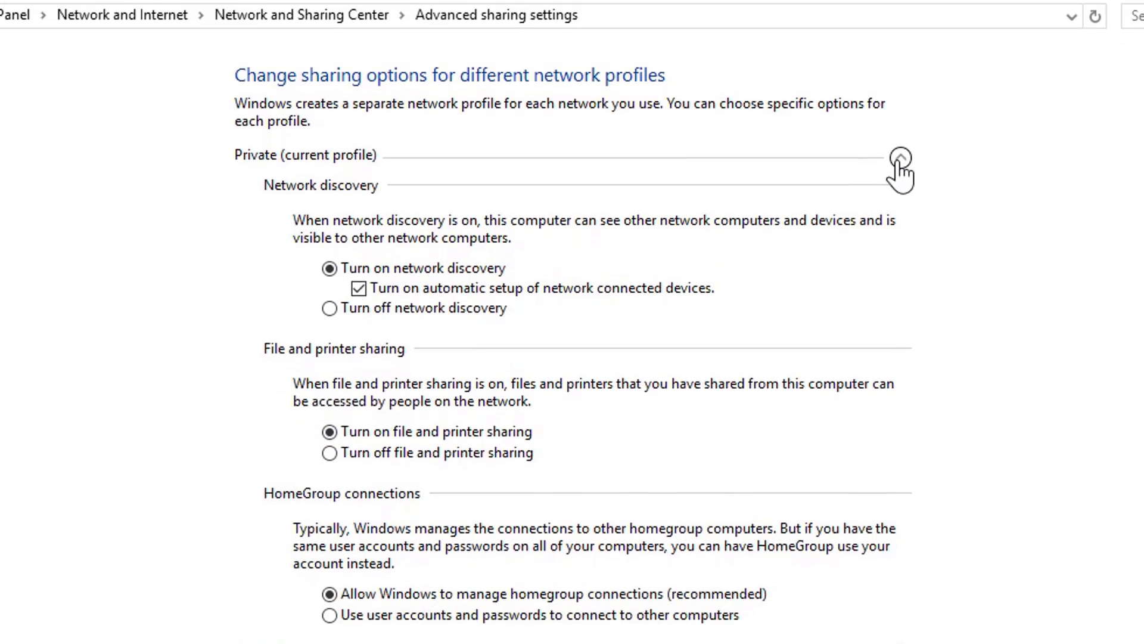
{"action": "left_click", "coordinate": [900, 173]}
{"action": "left_click", "coordinate": [899, 65]}
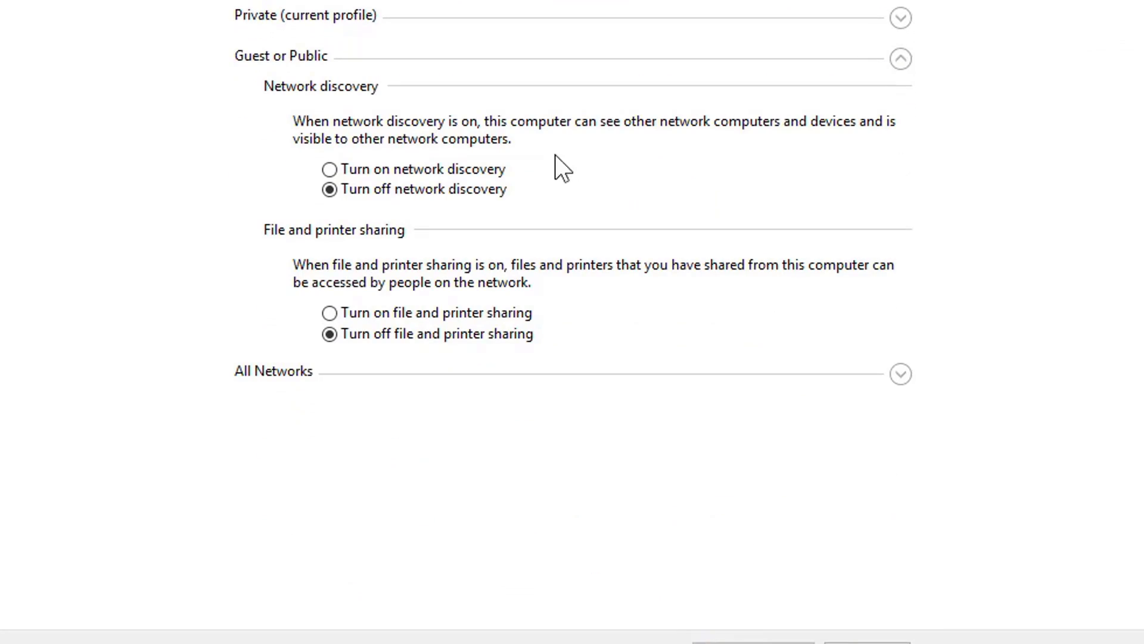
{"action": "left_click", "coordinate": [901, 59]}
{"action": "left_click", "coordinate": [900, 83]}
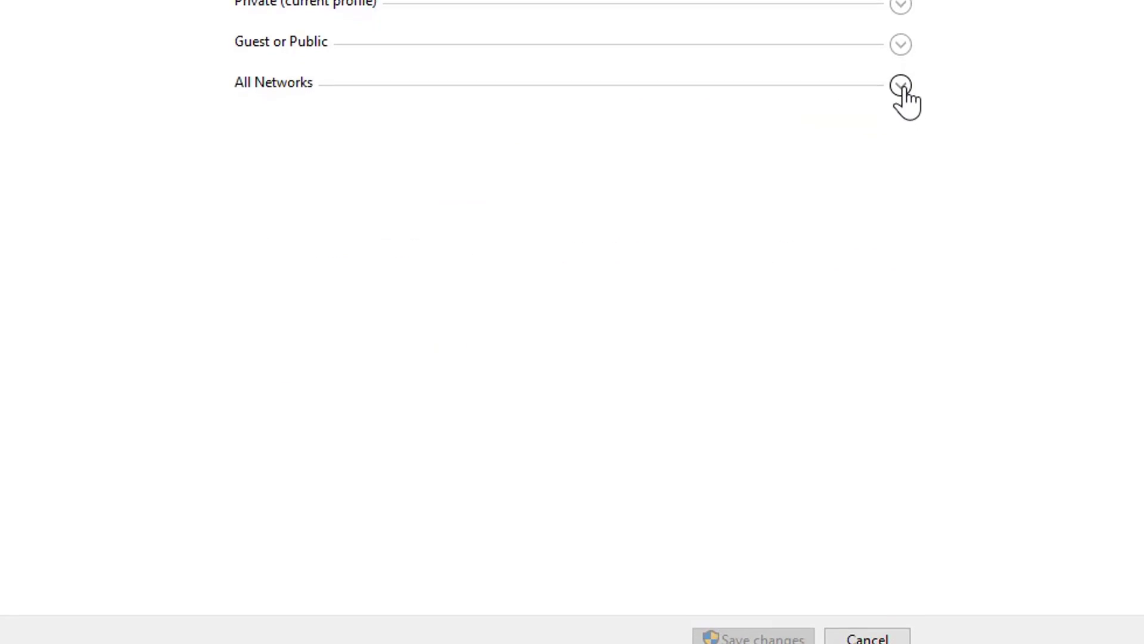
{"action": "scroll", "coordinate": [862, 75], "scroll_direction": "down", "scroll_amount": 1}
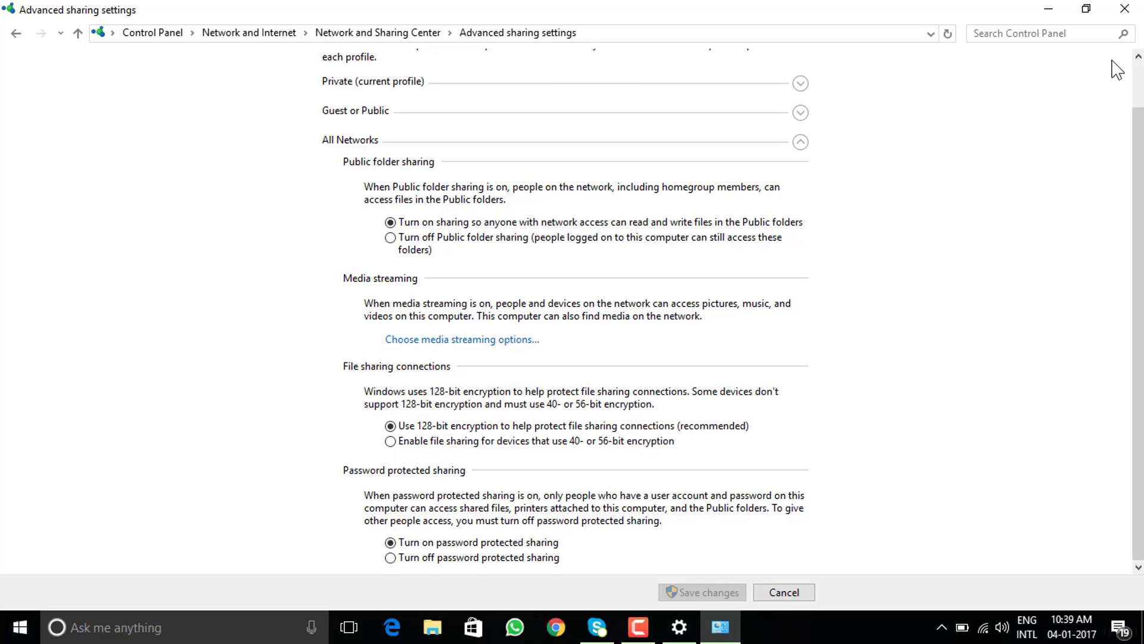
Close the sharing windows and open Folder Options from File Explorer's View menu
{"action": "left_click", "coordinate": [1125, 9]}
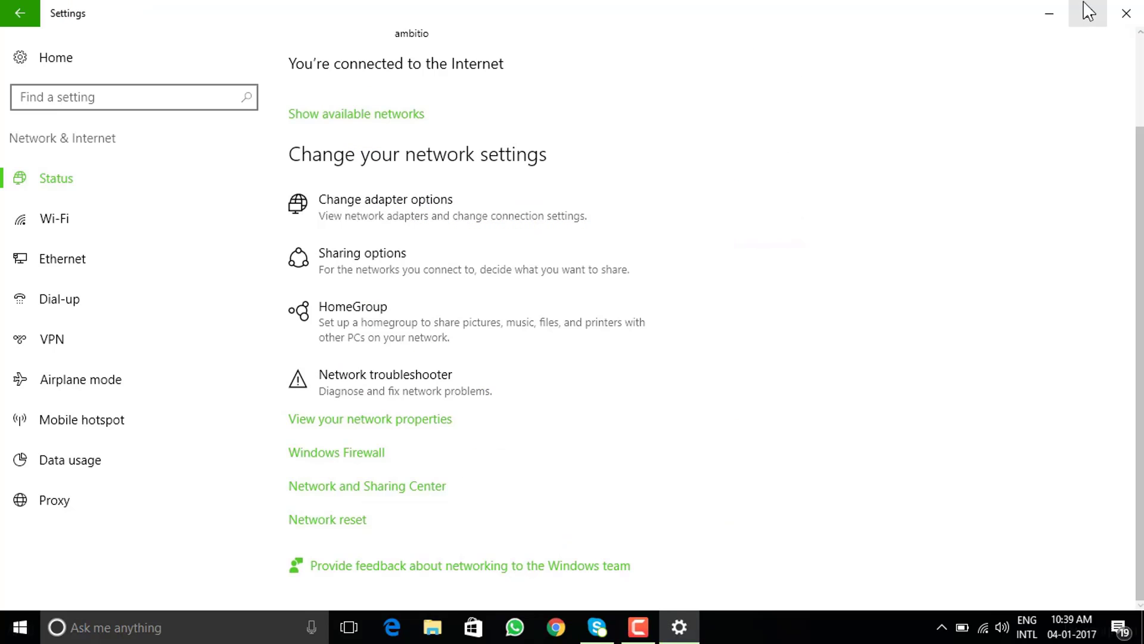
{"action": "left_click", "coordinate": [1103, 12]}
{"action": "left_click", "coordinate": [433, 627]}
{"action": "left_click", "coordinate": [206, 36]}
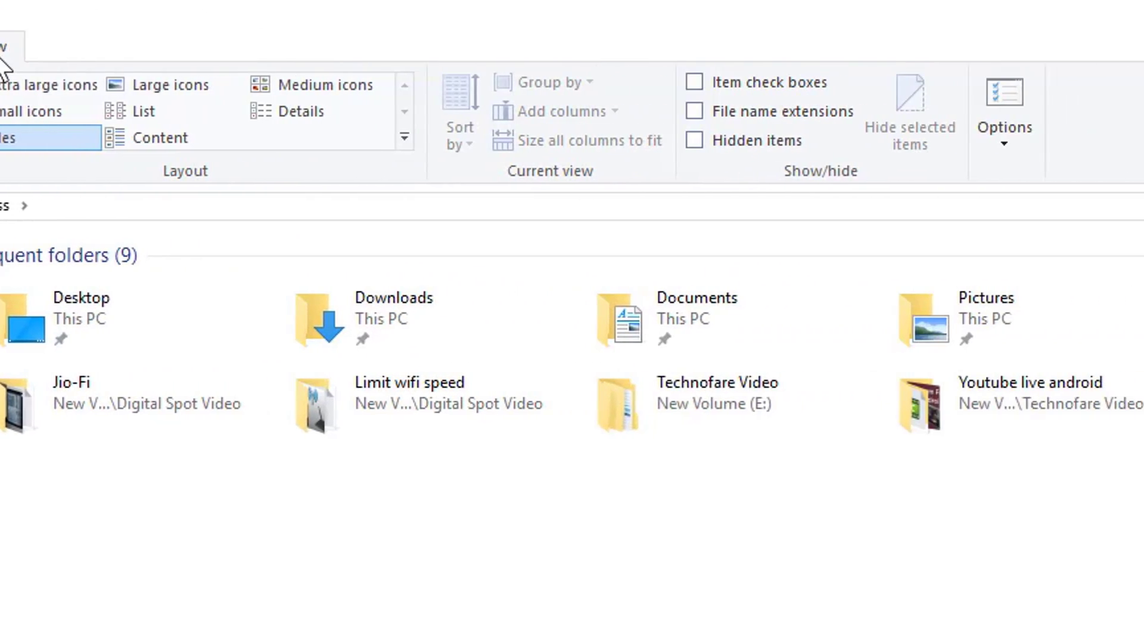
{"action": "left_click", "coordinate": [846, 136]}
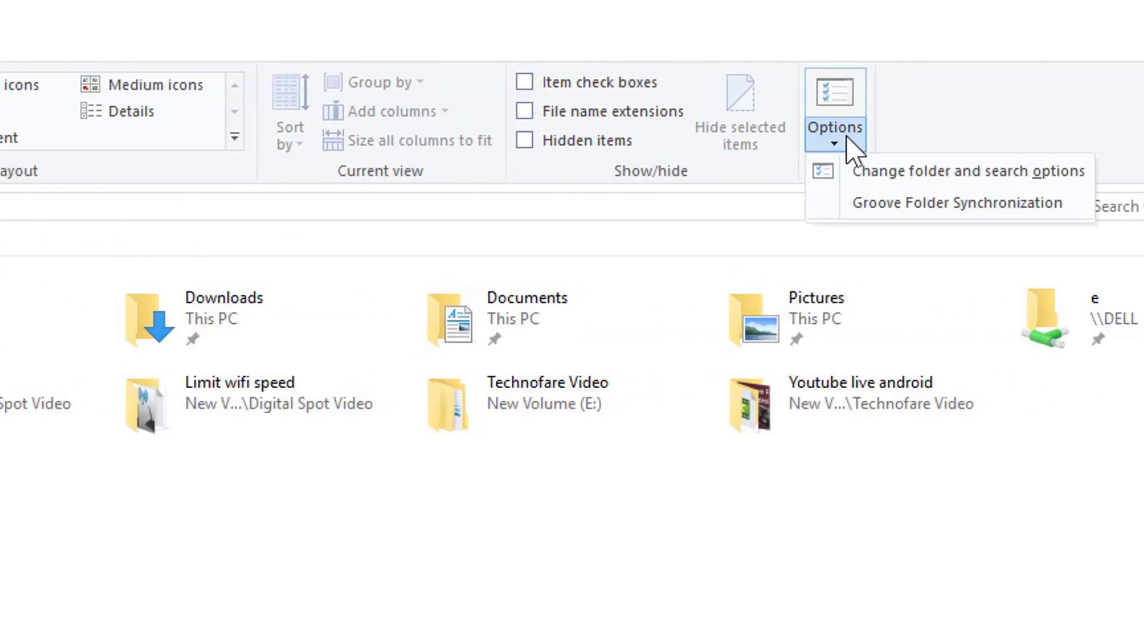
{"action": "left_click", "coordinate": [975, 172]}
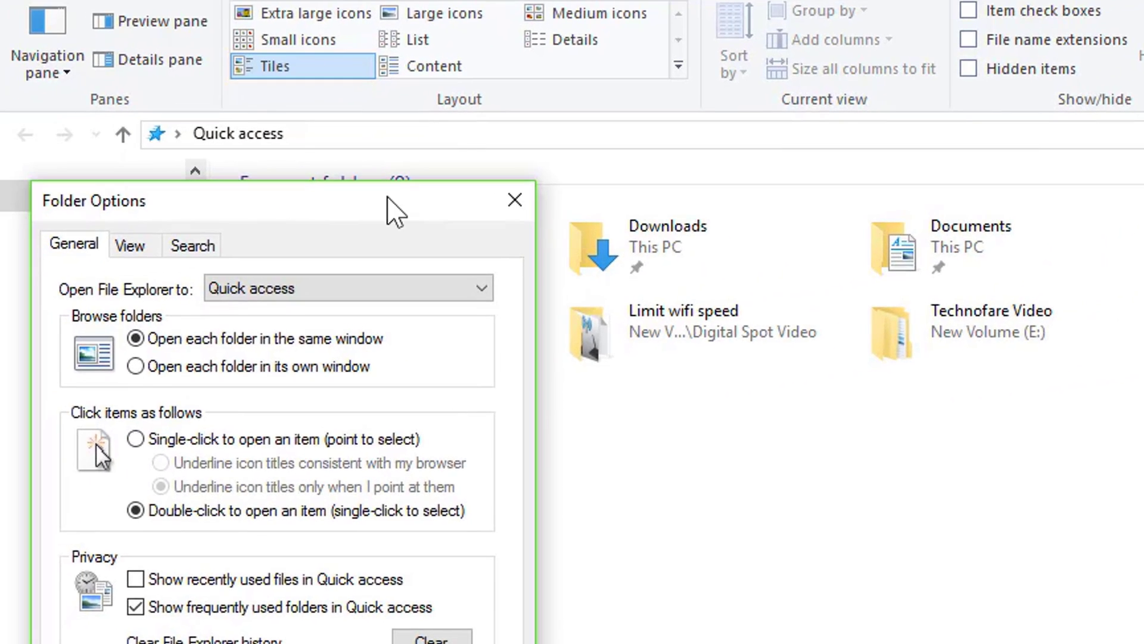
Confirm Use Sharing Wizard is on in the View tab and close without changes
{"action": "left_click", "coordinate": [136, 247]}
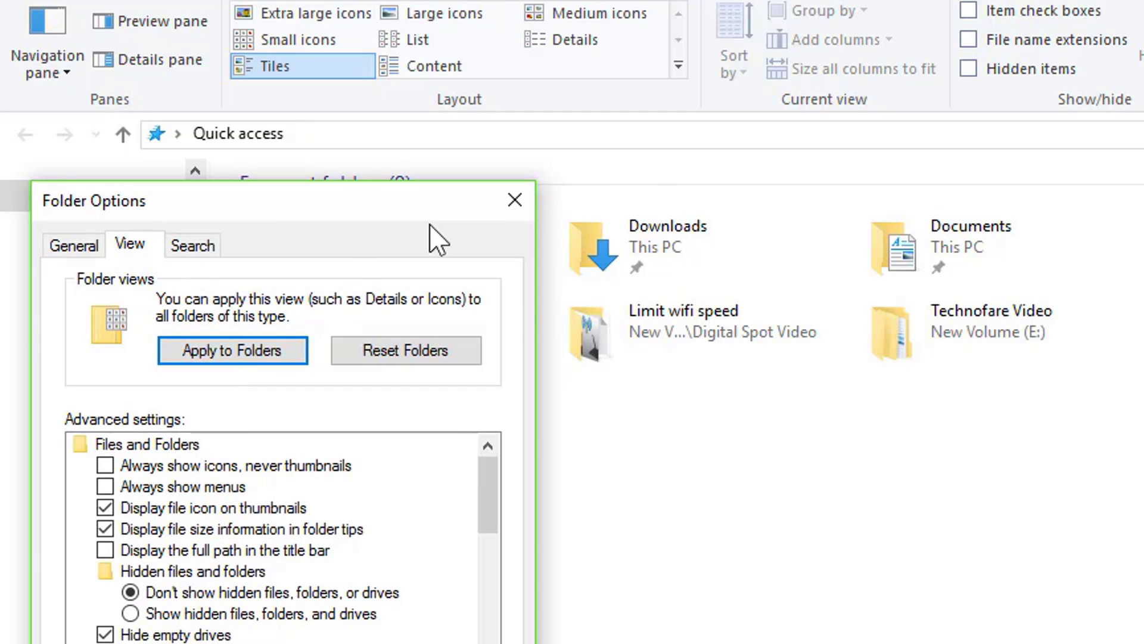
{"action": "mouse_move", "coordinate": [430, 224]}
{"action": "left_mouse_down"}
{"action": "mouse_move", "coordinate": [670, 174]}
{"action": "mouse_move", "coordinate": [949, 13]}
{"action": "left_mouse_up"}
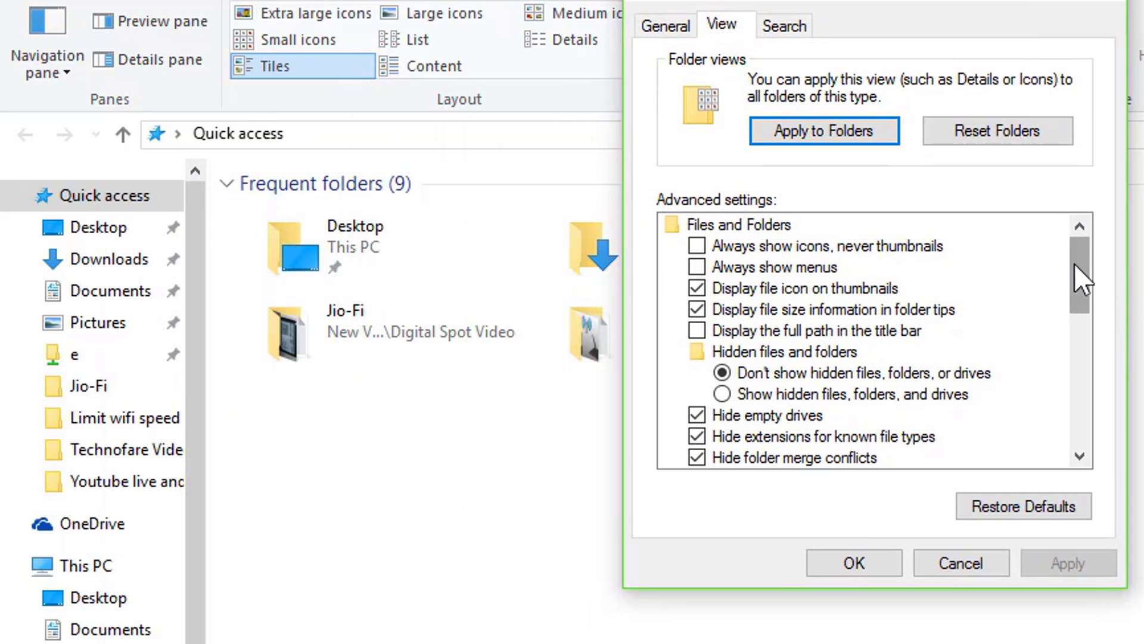
{"action": "left_click_drag", "start_coordinate": [1074, 263], "coordinate": [1076, 394]}
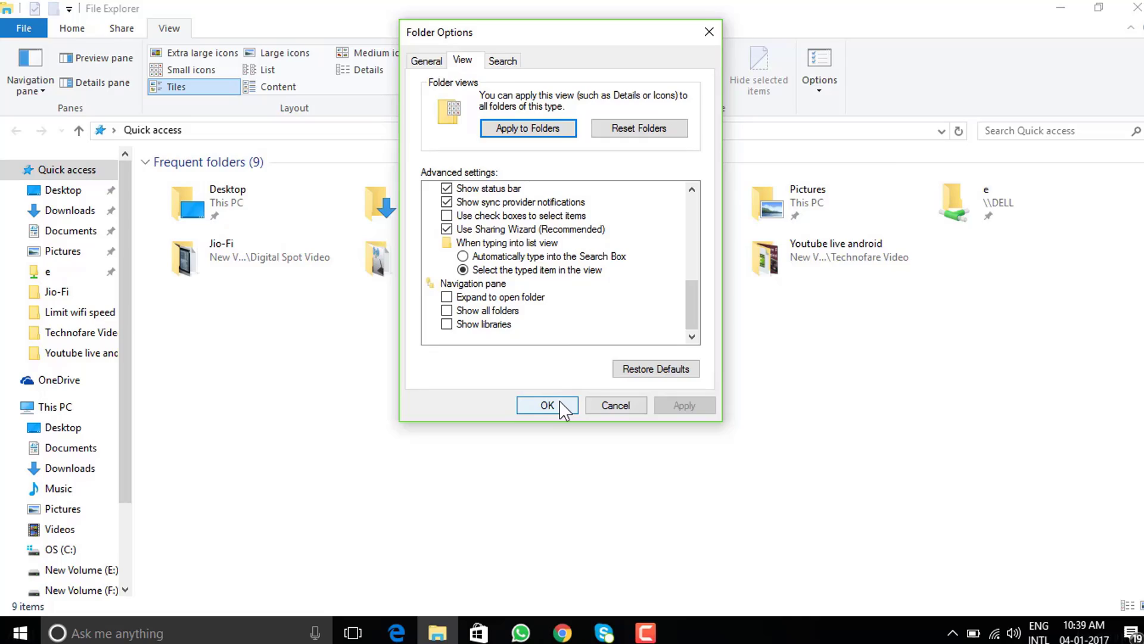
{"action": "left_click", "coordinate": [852, 563]}
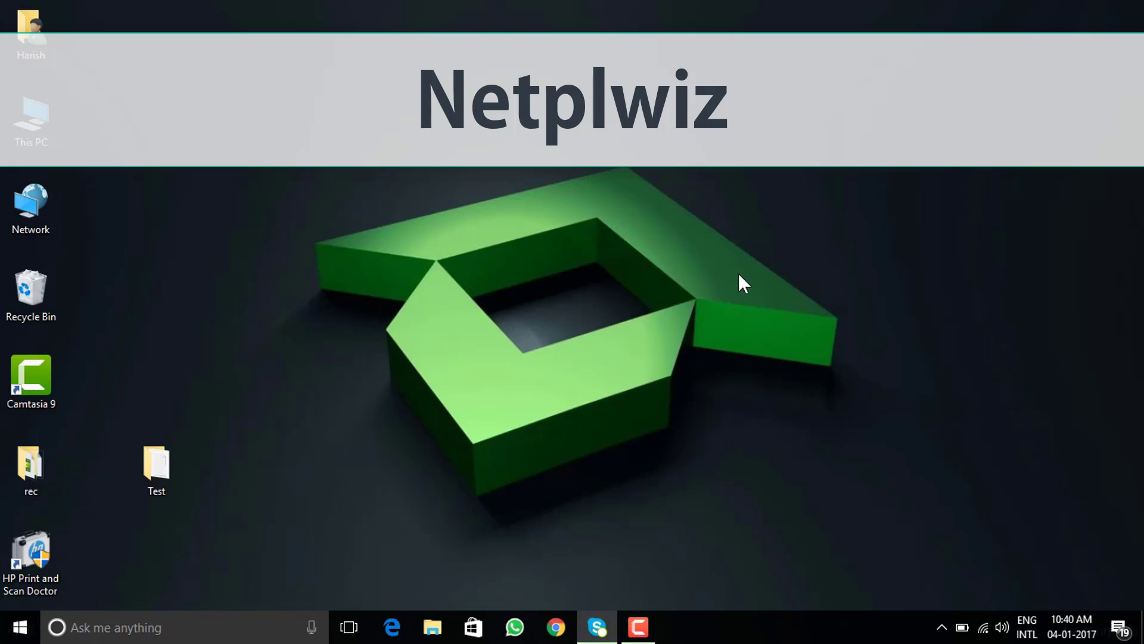
Launch netplwiz and start adding a local account without a Microsoft account
{"action": "left_click", "coordinate": [249, 626]}
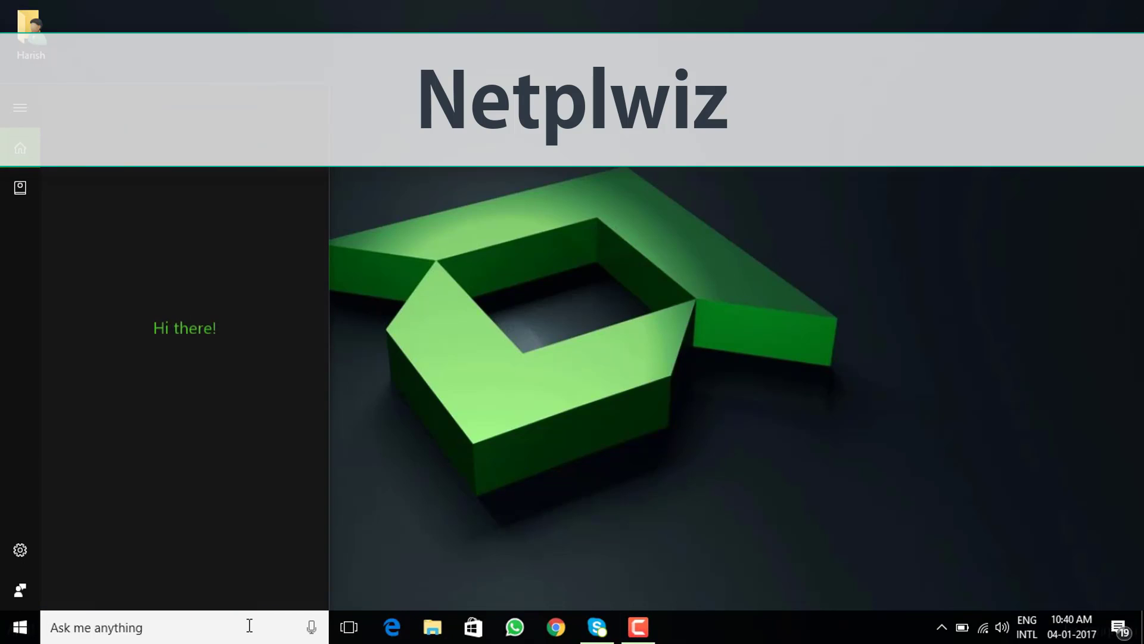
{"action": "type", "text": "netpl"}
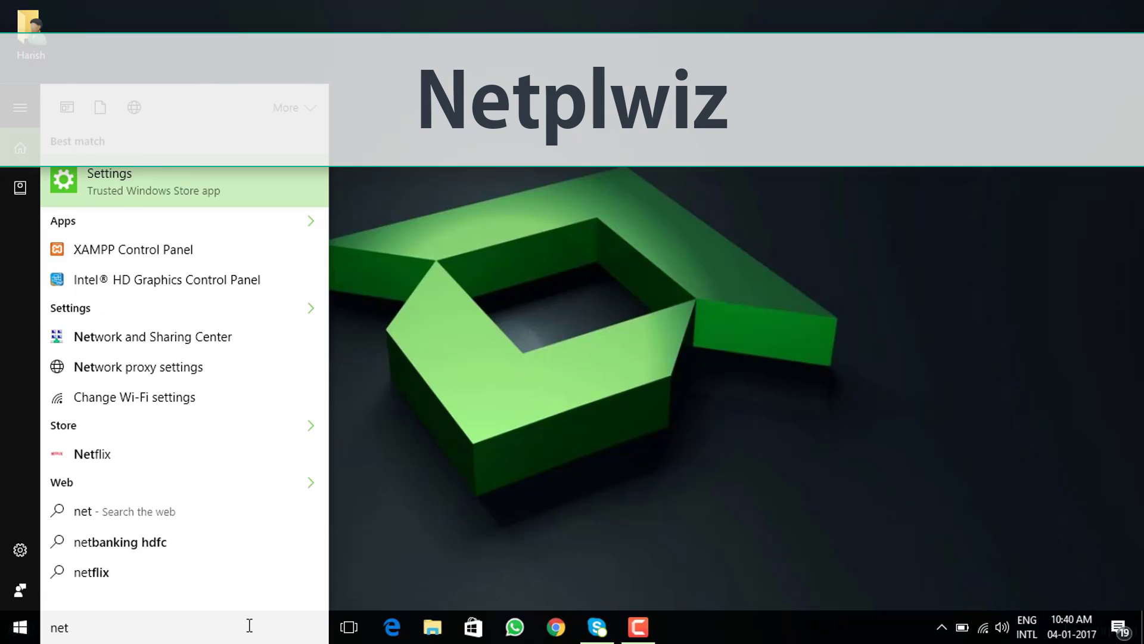
{"action": "type", "text": "wi"}
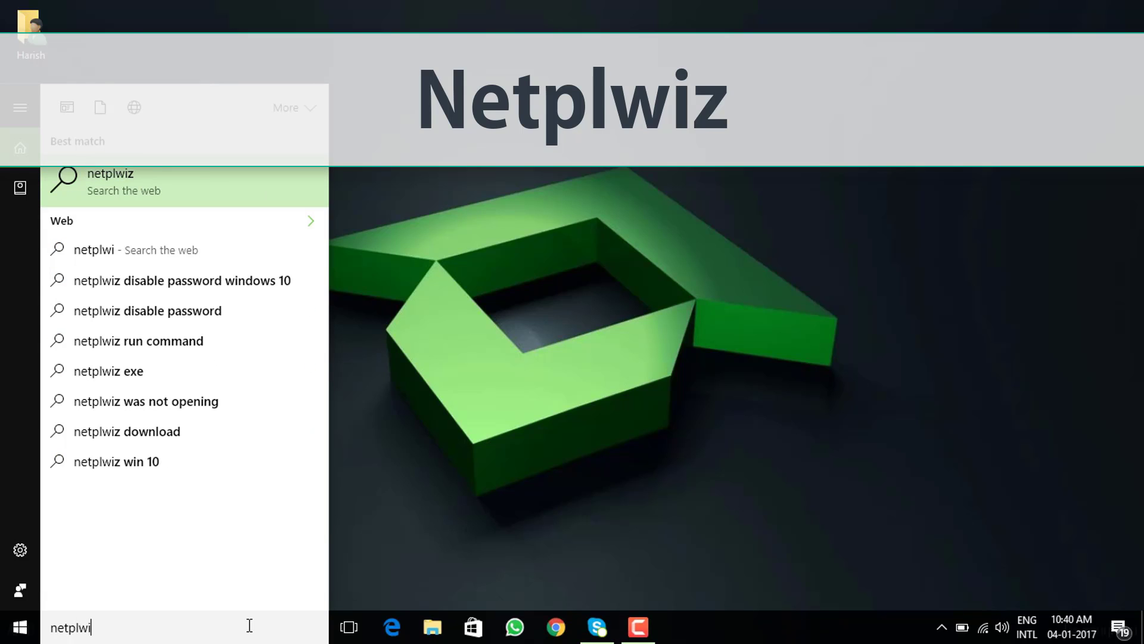
{"action": "type", "text": "z"}
{"action": "key", "text": "Return"}
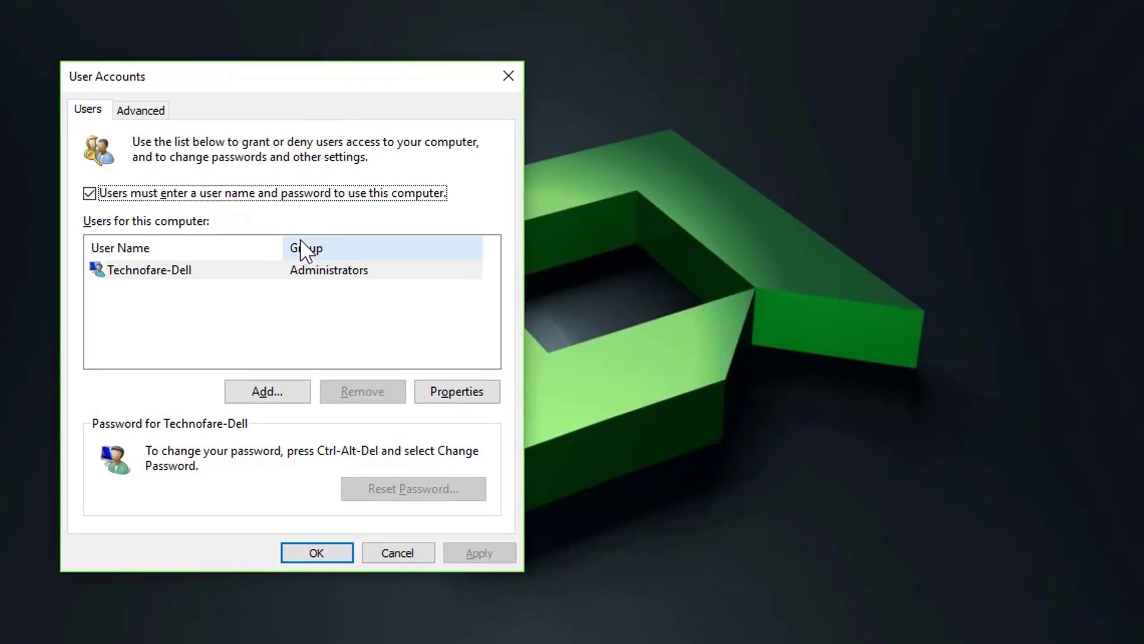
{"action": "left_click", "coordinate": [287, 391]}
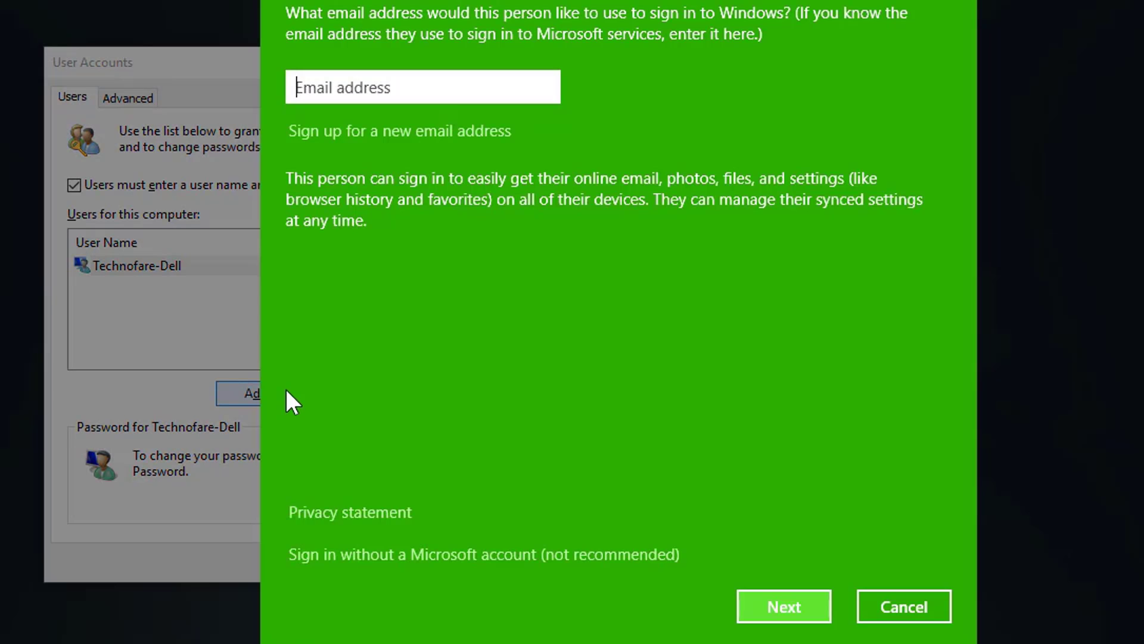
{"action": "left_click", "coordinate": [610, 558]}
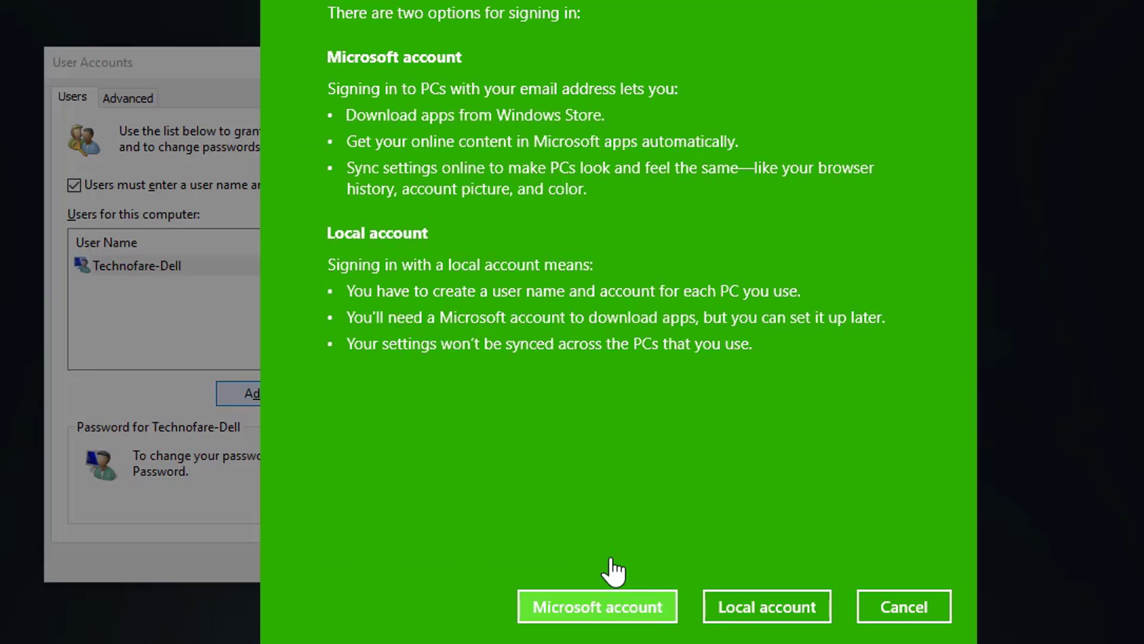
{"action": "left_click", "coordinate": [756, 602]}
Create the local account HB with its password and finish the wizard
{"action": "type", "text": "HB"}
{"action": "left_click", "coordinate": [625, 177]}
{"action": "type", "text": "a"}
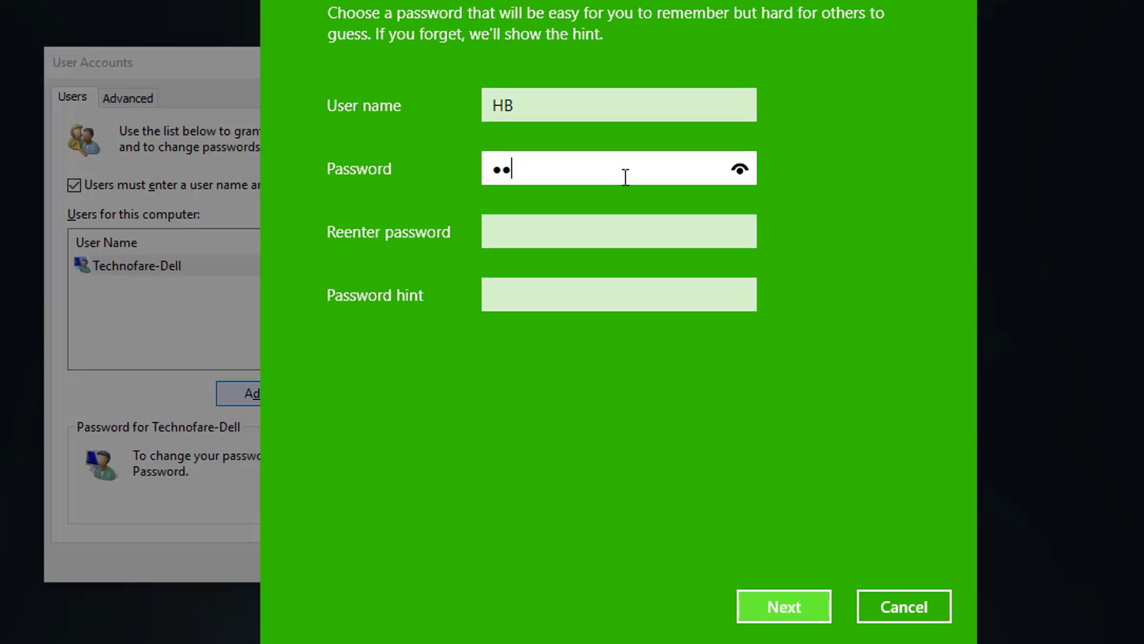
{"action": "type", "text": "aaa"}
{"action": "key", "text": "Tab"}
{"action": "type", "text": "aaaaaa"}
{"action": "left_click", "coordinate": [818, 608]}
{"action": "left_click", "coordinate": [935, 602]}
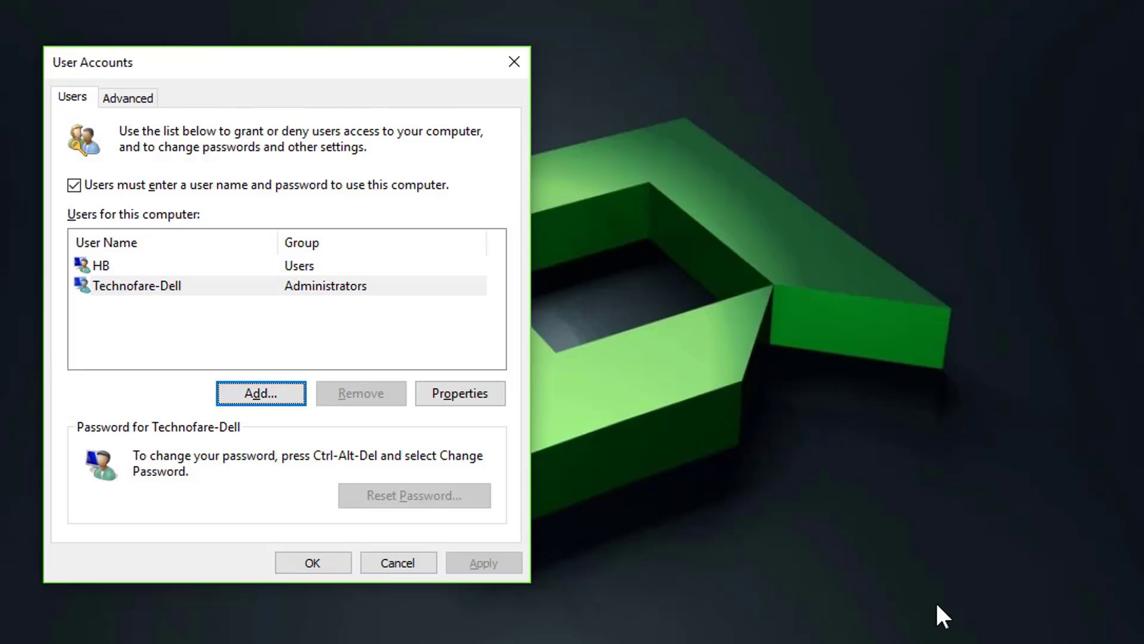
{"action": "left_click", "coordinate": [286, 562]}
Share the desktop Test folder as \\TECHNOFARE\Test with Everyone read access via Advanced Sharing
{"action": "left_click", "coordinate": [200, 420]}
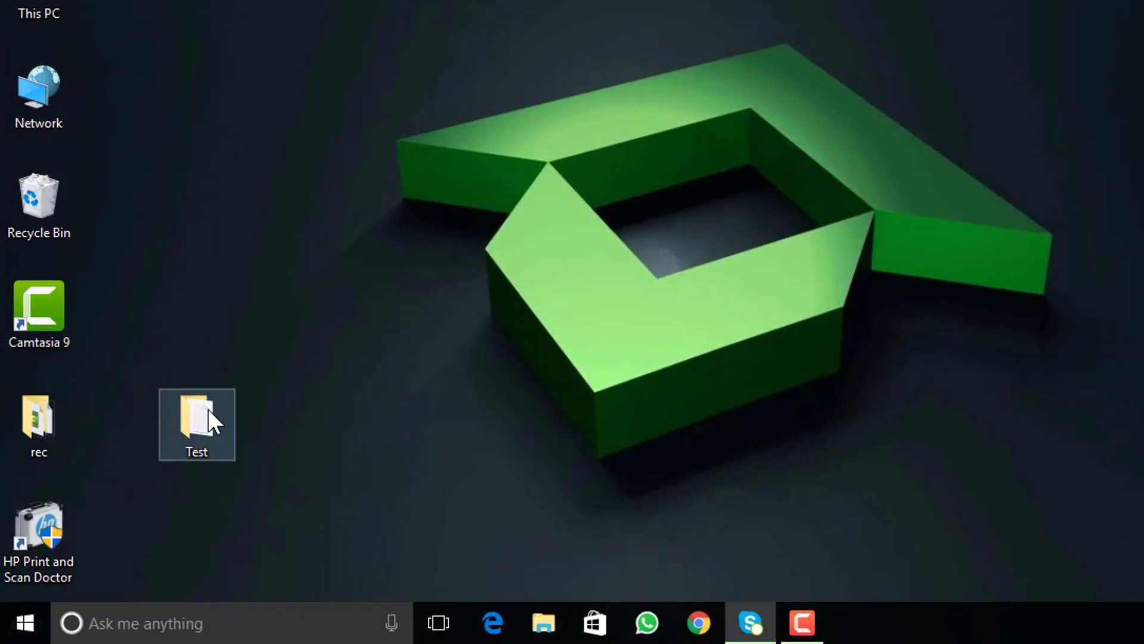
{"action": "right_click", "coordinate": [209, 409]}
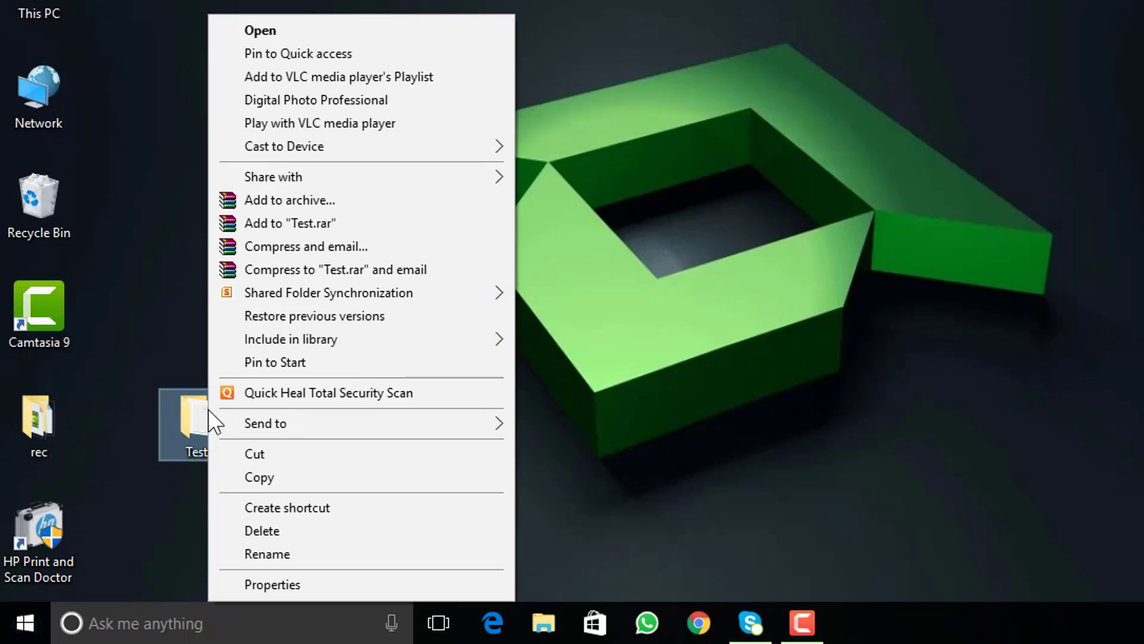
{"action": "left_click", "coordinate": [304, 583]}
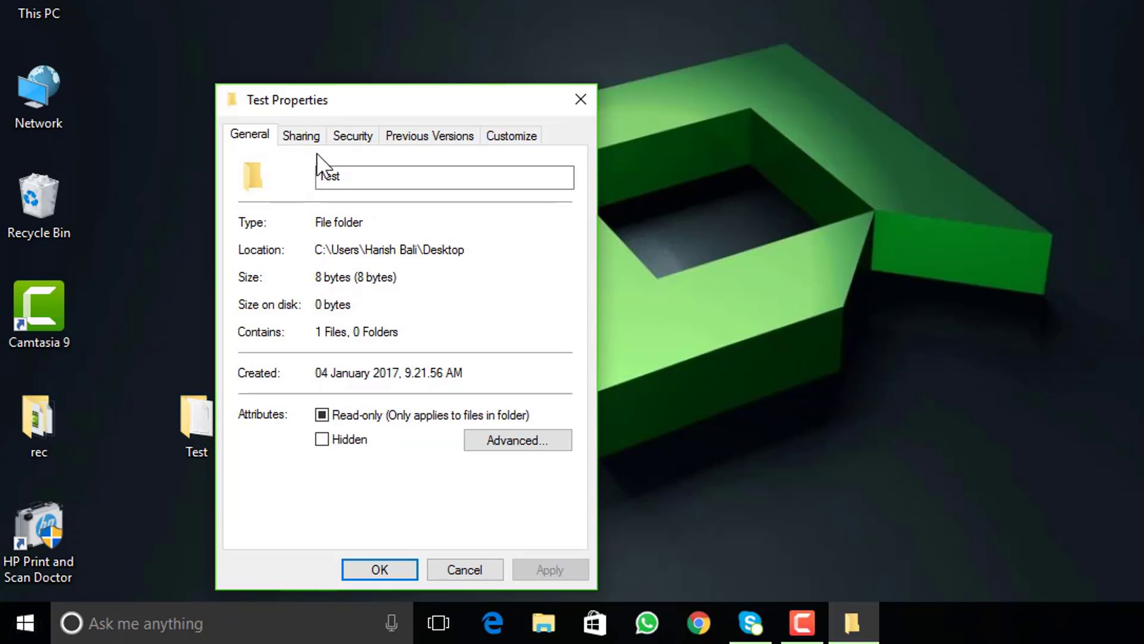
{"action": "left_click", "coordinate": [309, 139]}
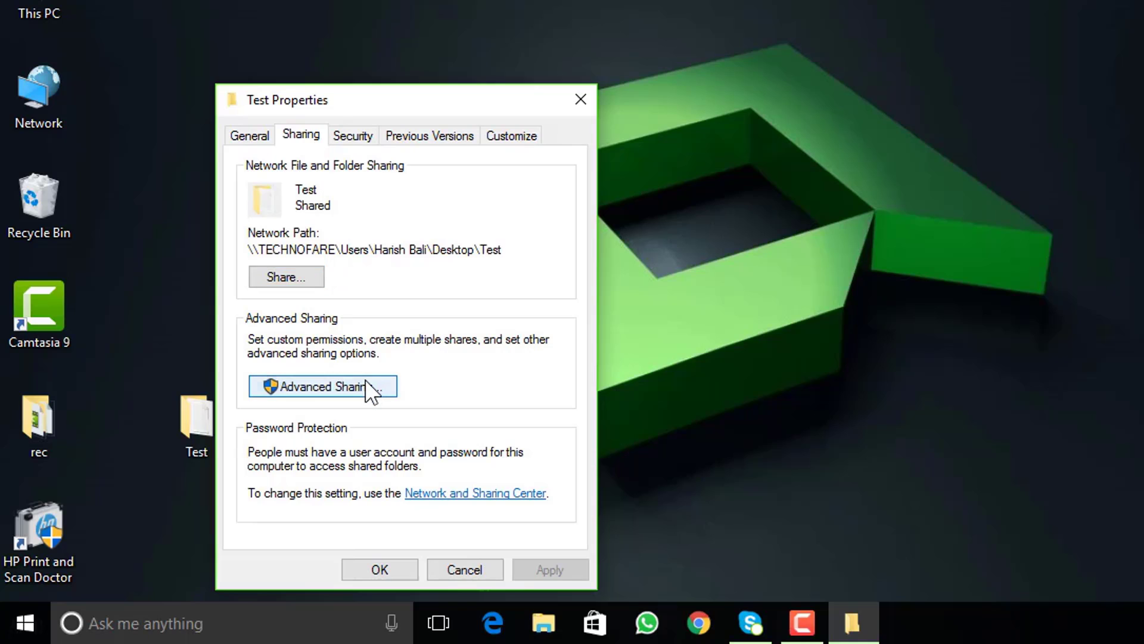
{"action": "left_click", "coordinate": [365, 380]}
{"action": "left_click", "coordinate": [256, 173]}
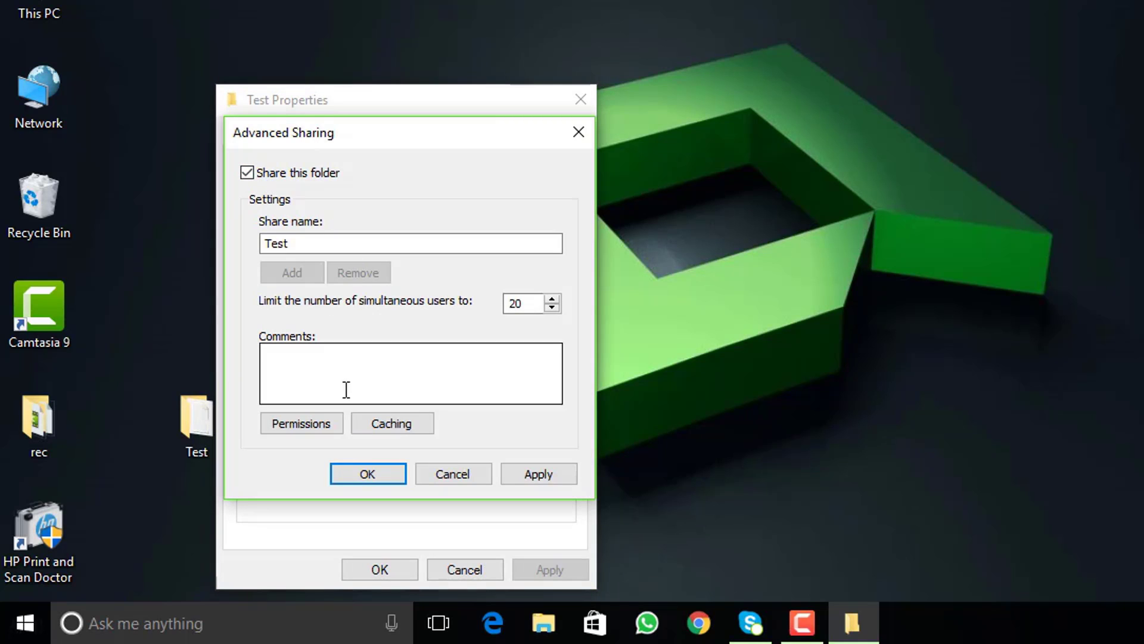
{"action": "left_click", "coordinate": [316, 428]}
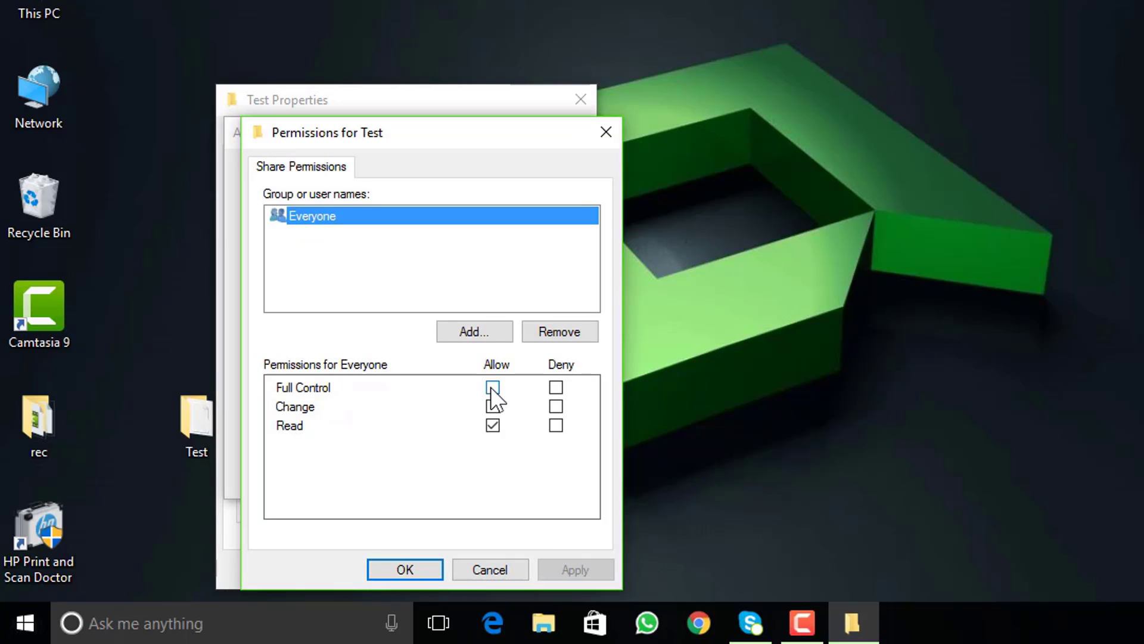
{"action": "left_click", "coordinate": [429, 566]}
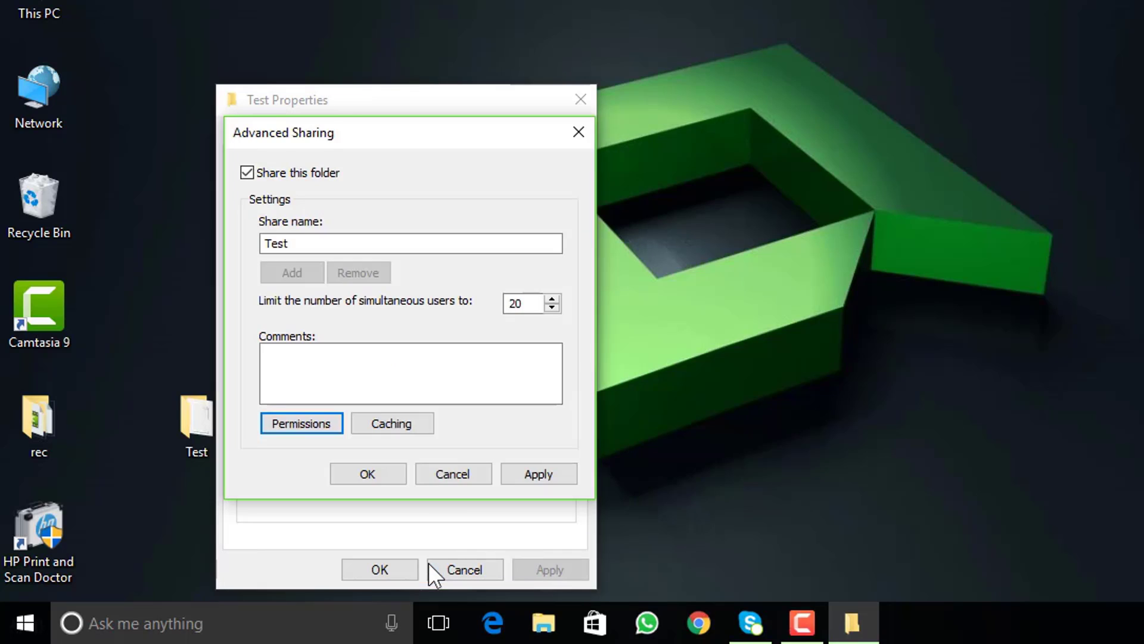
{"action": "left_click", "coordinate": [538, 475]}
{"action": "left_click", "coordinate": [391, 474]}
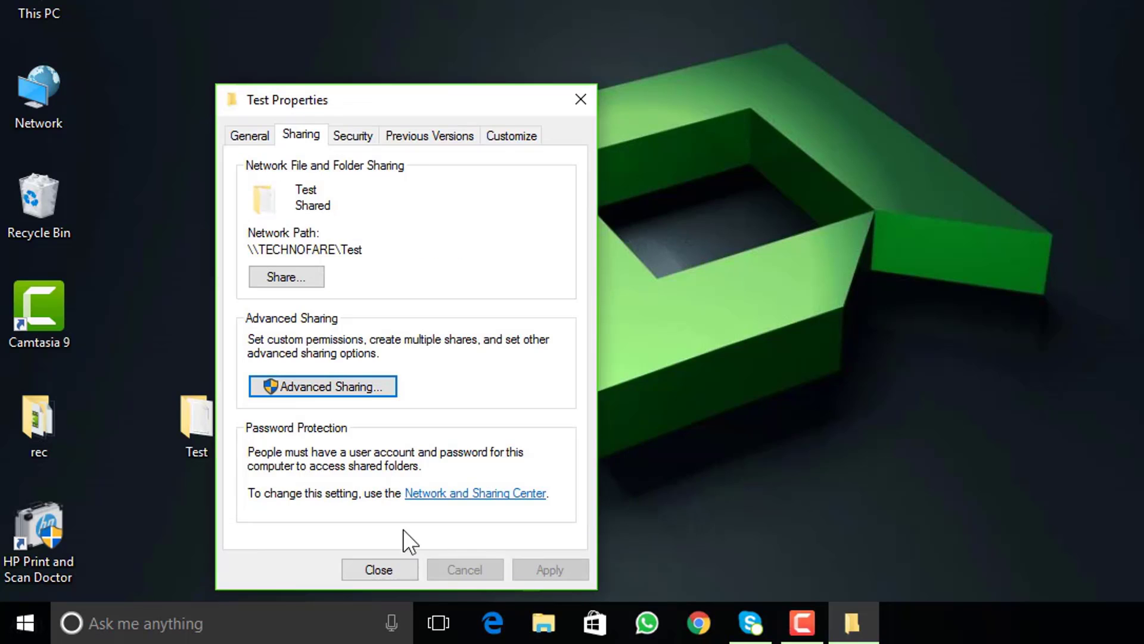
{"action": "left_click", "coordinate": [379, 570]}
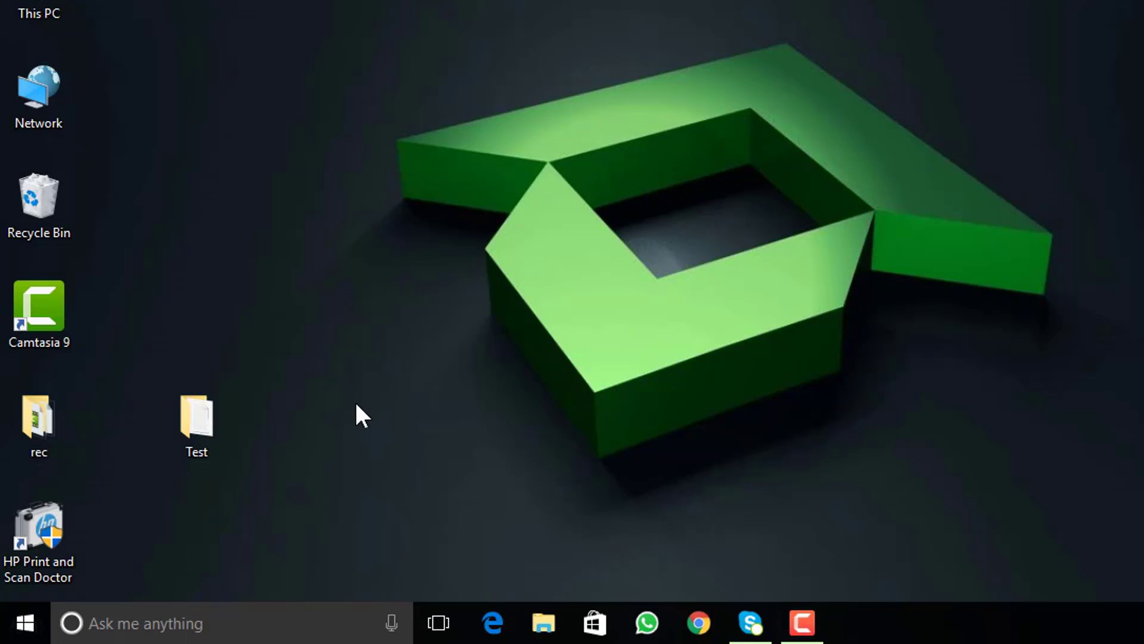
Grant the HB account Read permission on the Test folder through the Share wizard
{"action": "right_click", "coordinate": [214, 415]}
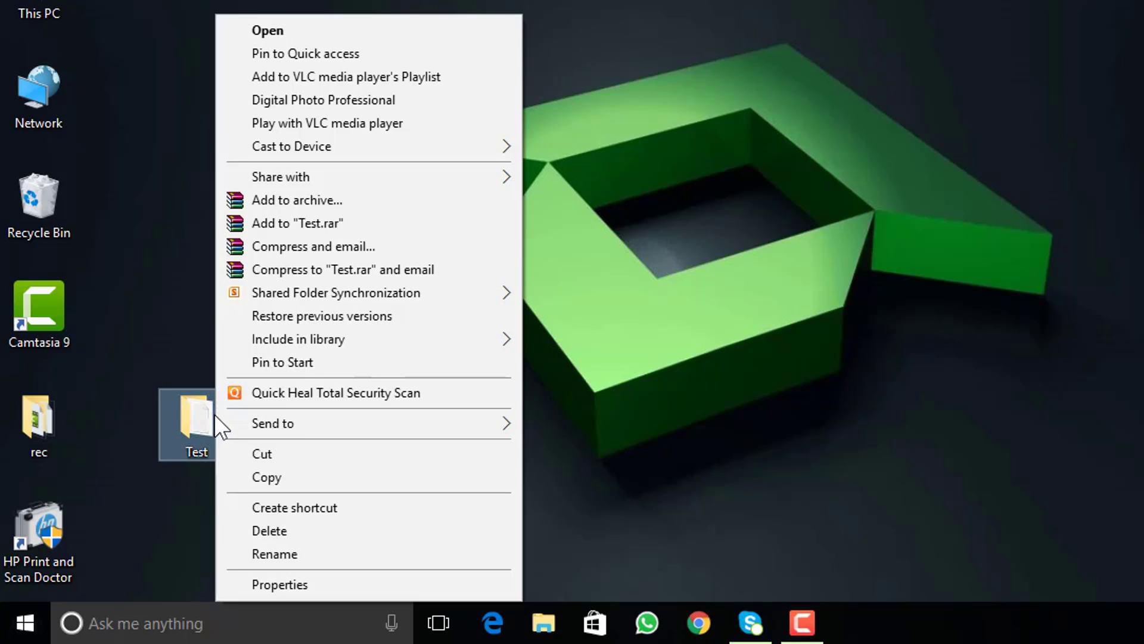
{"action": "left_click", "coordinate": [293, 584]}
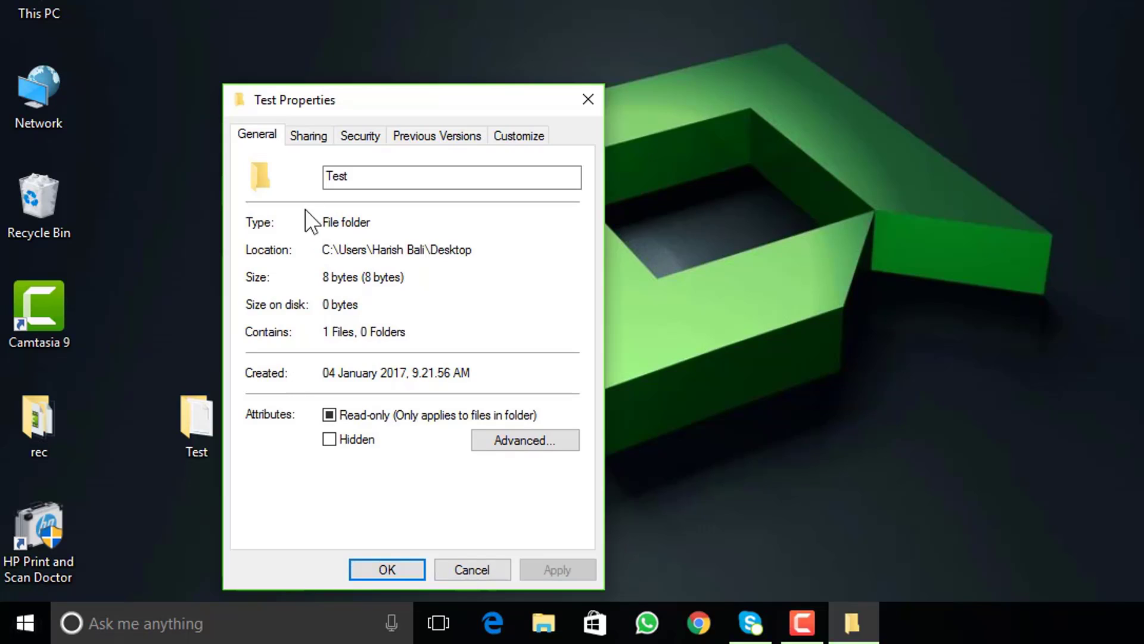
{"action": "left_click", "coordinate": [306, 141]}
{"action": "left_click", "coordinate": [314, 276]}
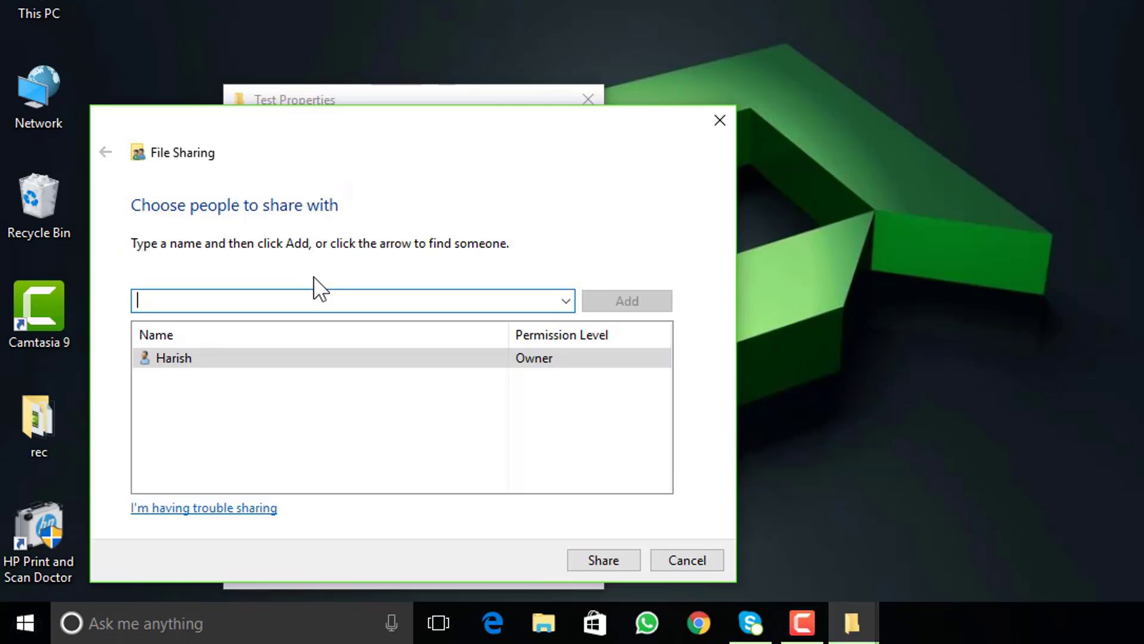
{"action": "left_click", "coordinate": [566, 301]}
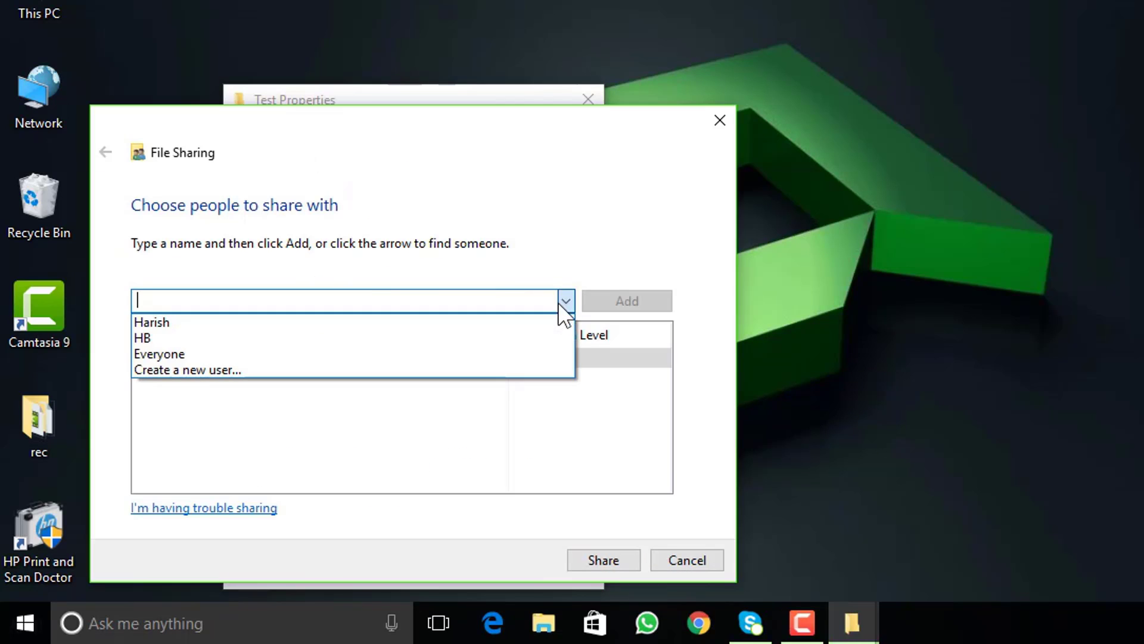
{"action": "left_click", "coordinate": [491, 339]}
{"action": "left_click", "coordinate": [594, 301]}
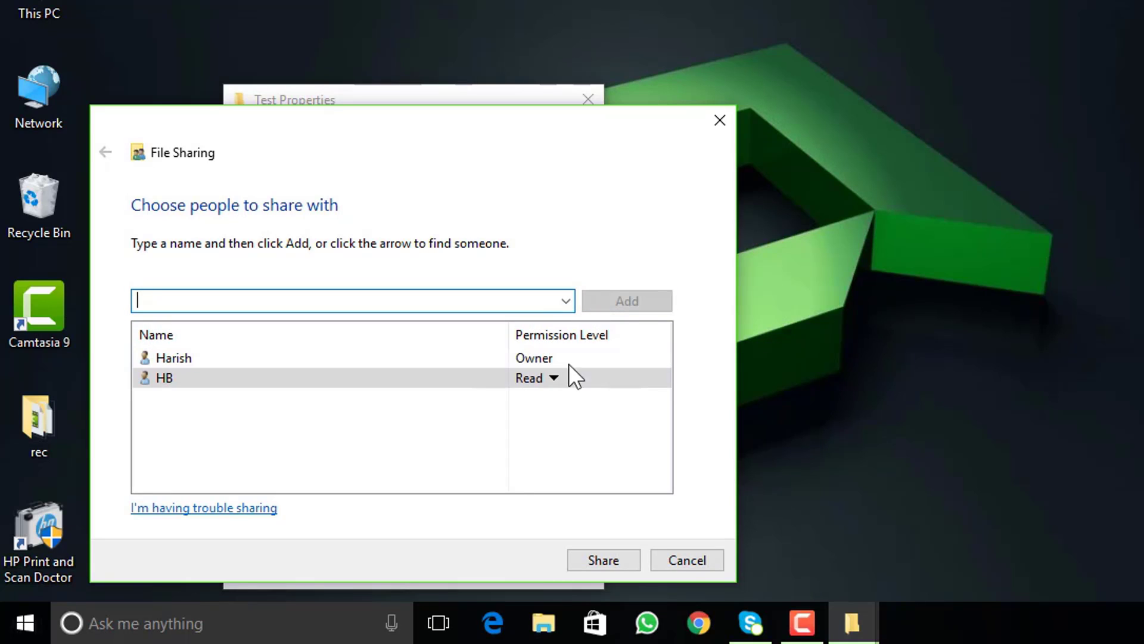
{"action": "left_click", "coordinate": [553, 379]}
{"action": "left_click", "coordinate": [552, 379]}
{"action": "left_click", "coordinate": [601, 560]}
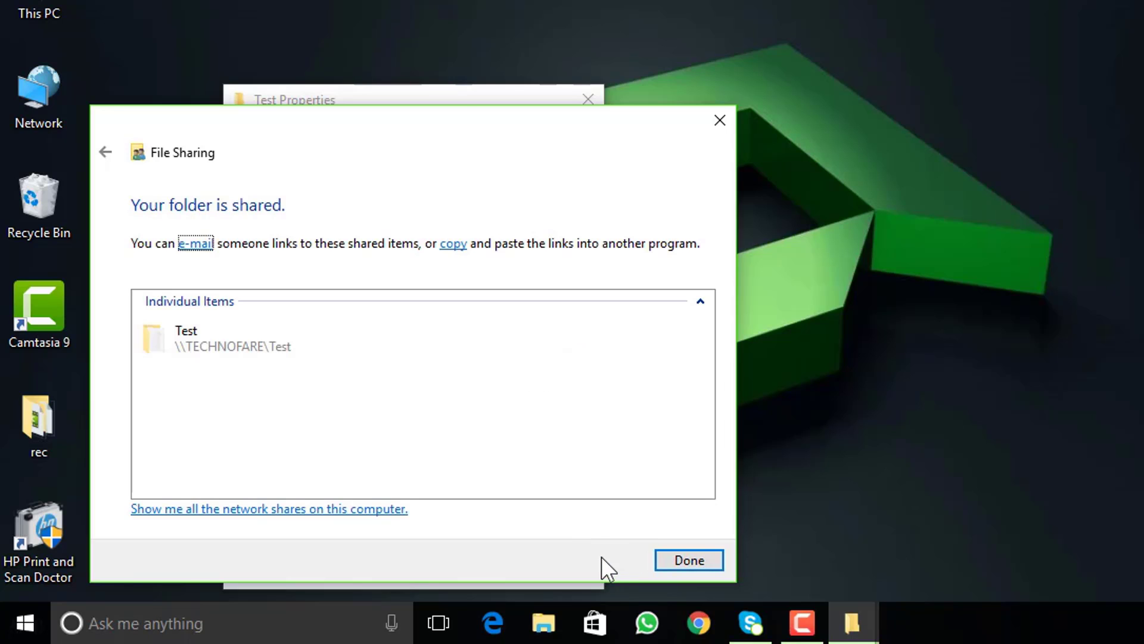
{"action": "left_click", "coordinate": [679, 560]}
{"action": "left_click", "coordinate": [411, 571]}
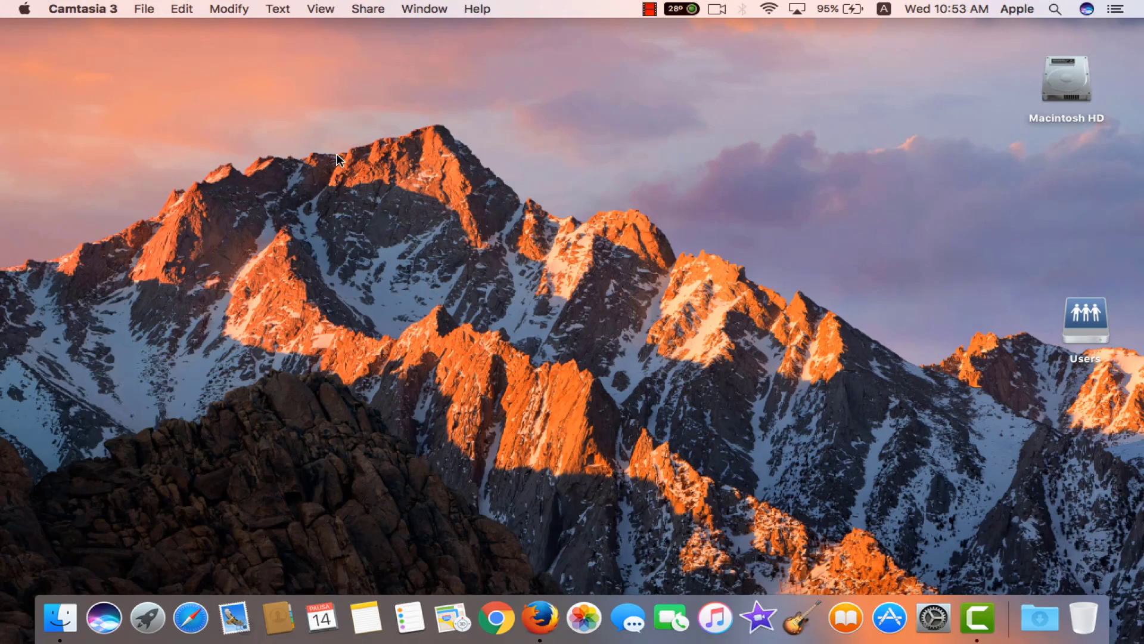
Turn on macOS File Sharing with SMB enabled for the Apple account
{"action": "left_click", "coordinate": [337, 158]}
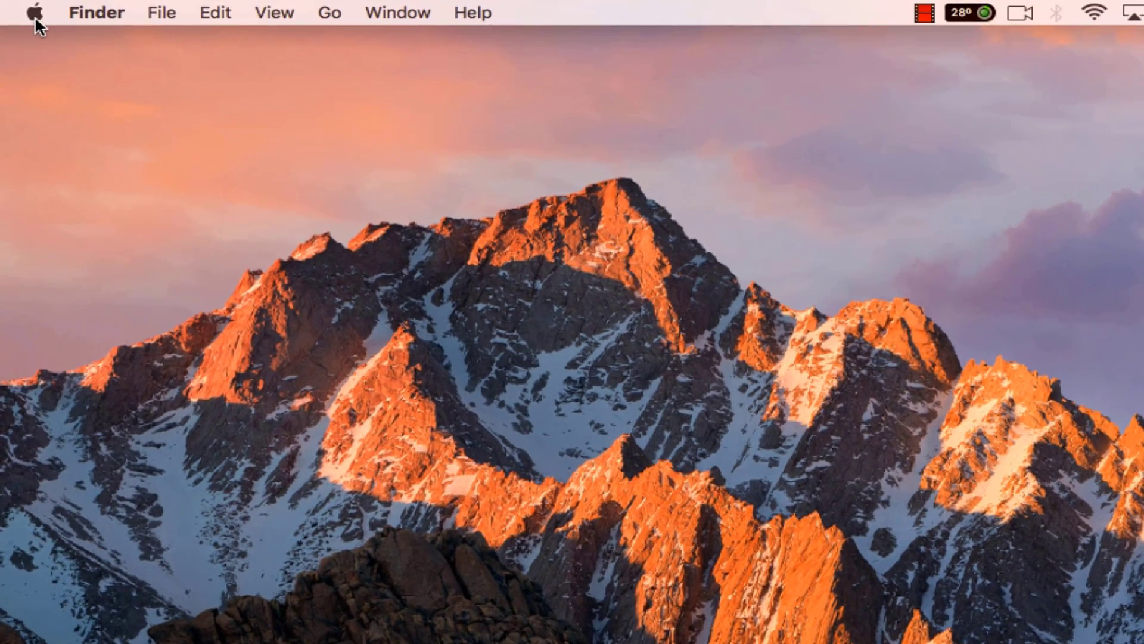
{"action": "left_click", "coordinate": [33, 15]}
{"action": "left_click", "coordinate": [52, 70]}
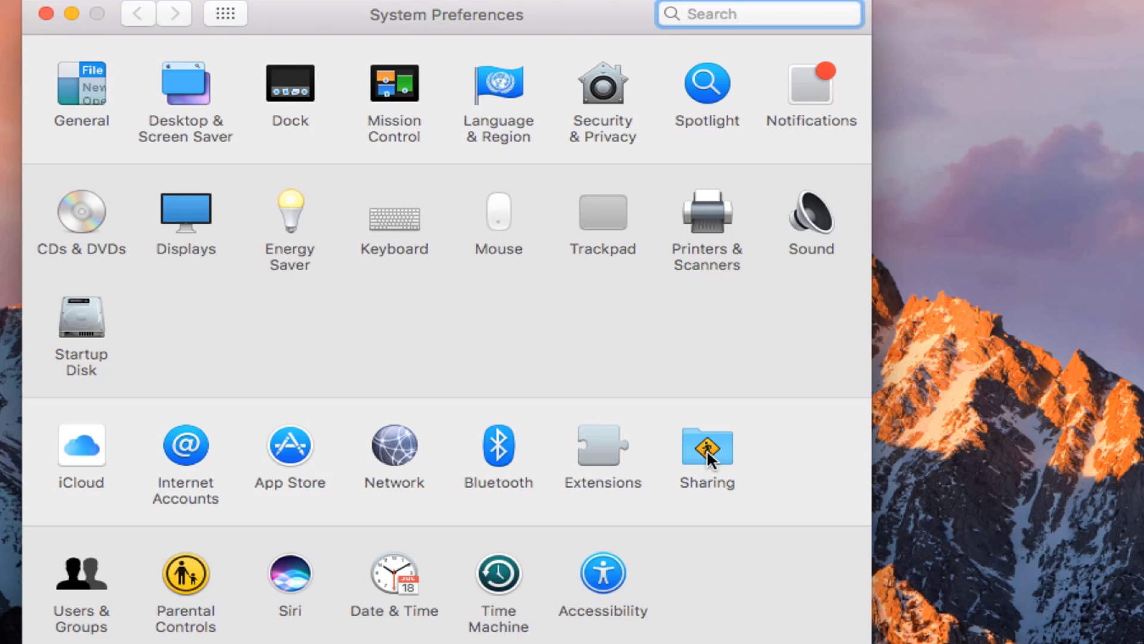
{"action": "left_click", "coordinate": [707, 453]}
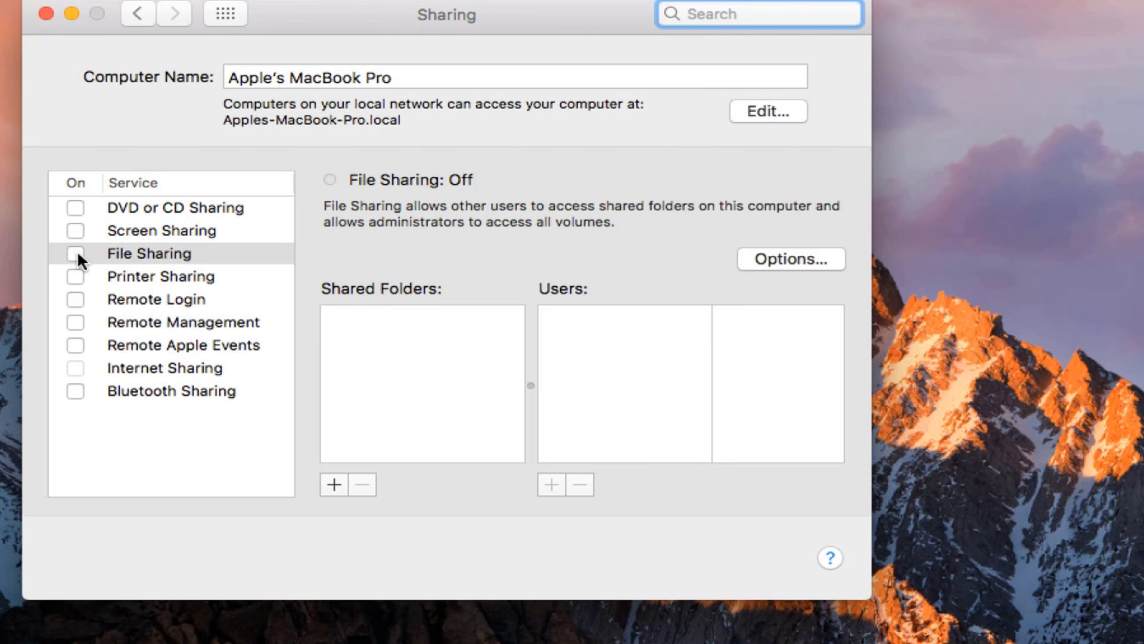
{"action": "left_click", "coordinate": [76, 254]}
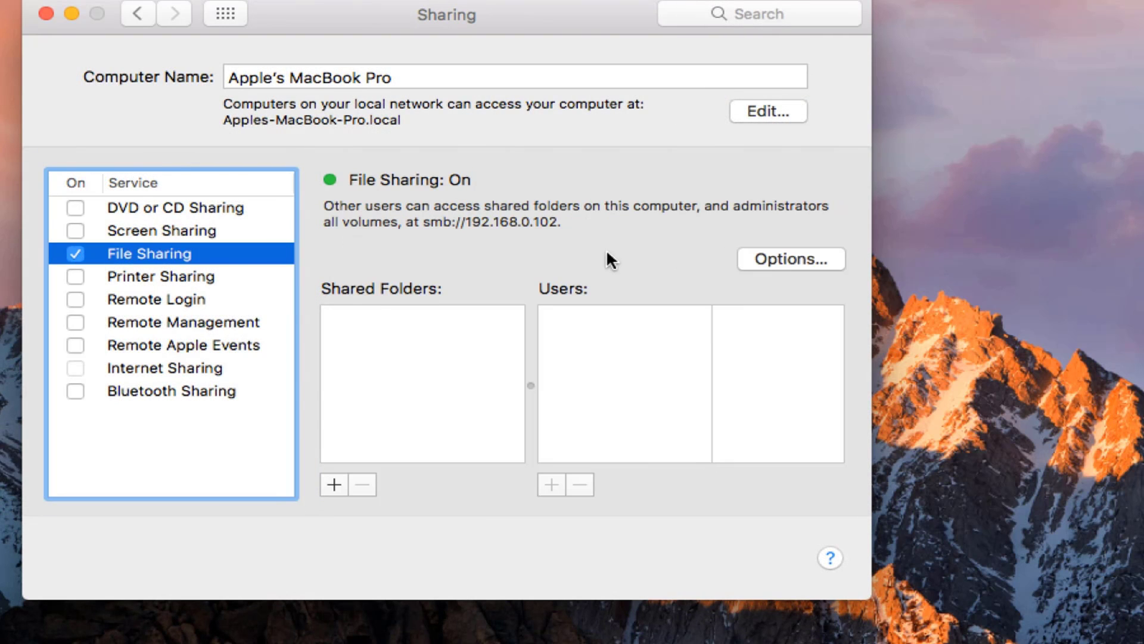
{"action": "left_click", "coordinate": [804, 258]}
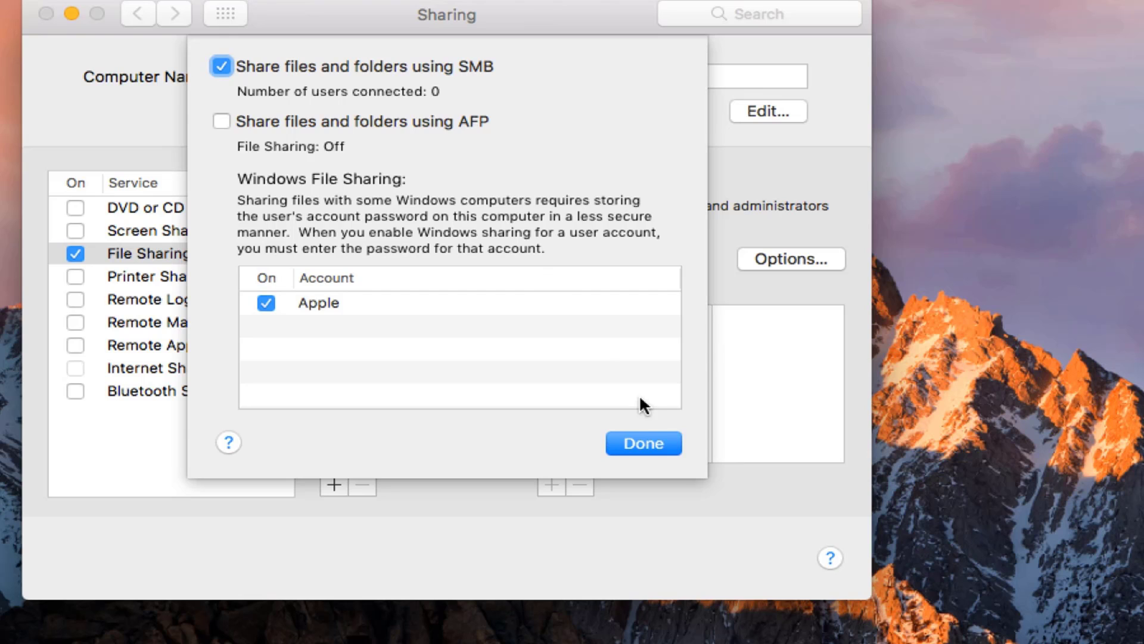
{"action": "left_click", "coordinate": [649, 438]}
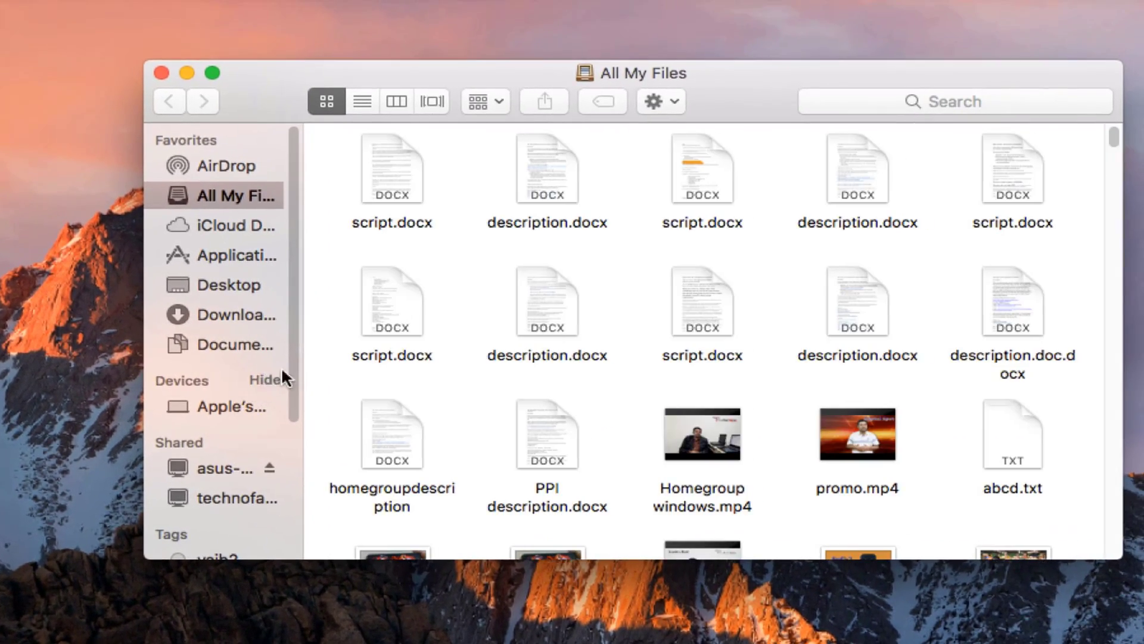
{"action": "left_click_drag", "start_coordinate": [291, 366], "coordinate": [296, 457]}
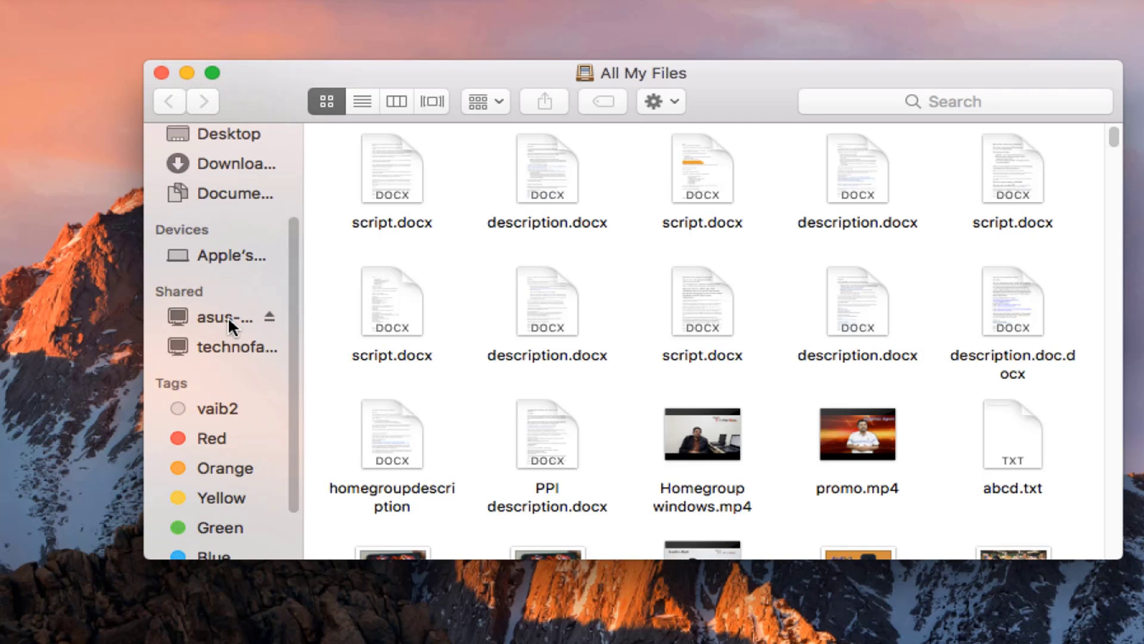
{"action": "left_click", "coordinate": [247, 345]}
{"action": "left_click", "coordinate": [1090, 137]}
{"action": "key", "text": "shift+Tab"}
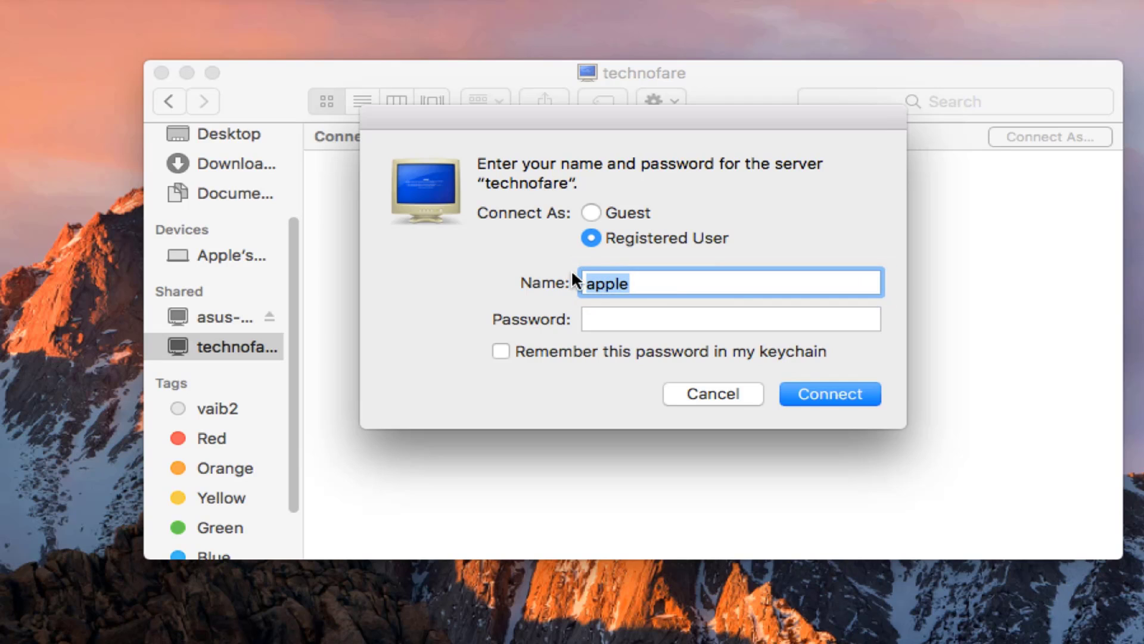
{"action": "type", "text": "HB"}
{"action": "left_click", "coordinate": [591, 317]}
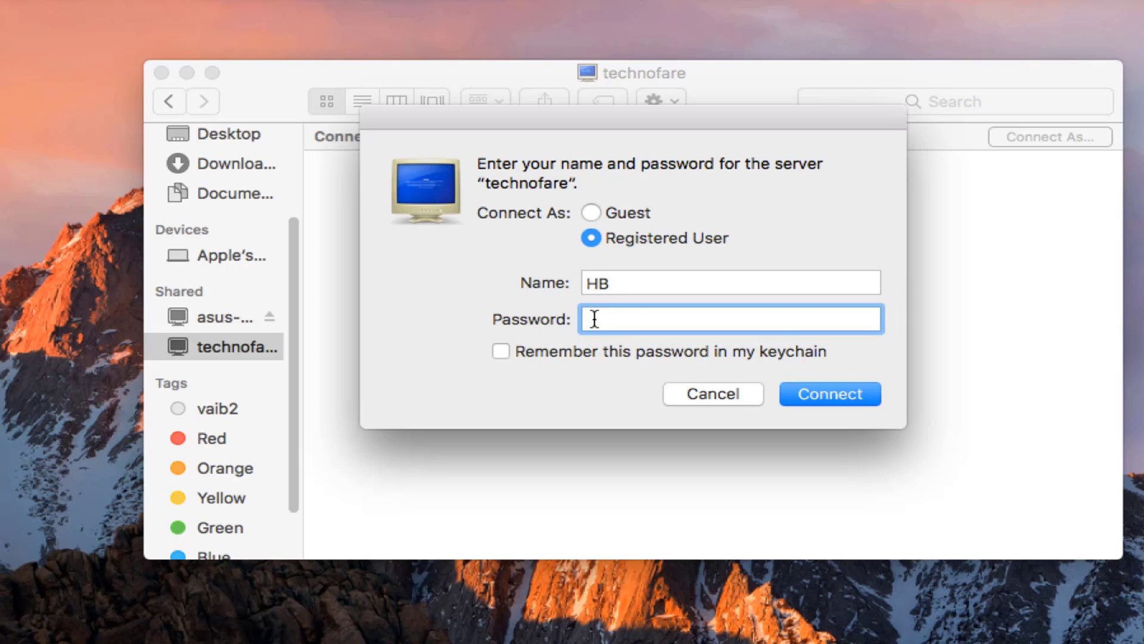
{"action": "left_click", "coordinate": [811, 392]}
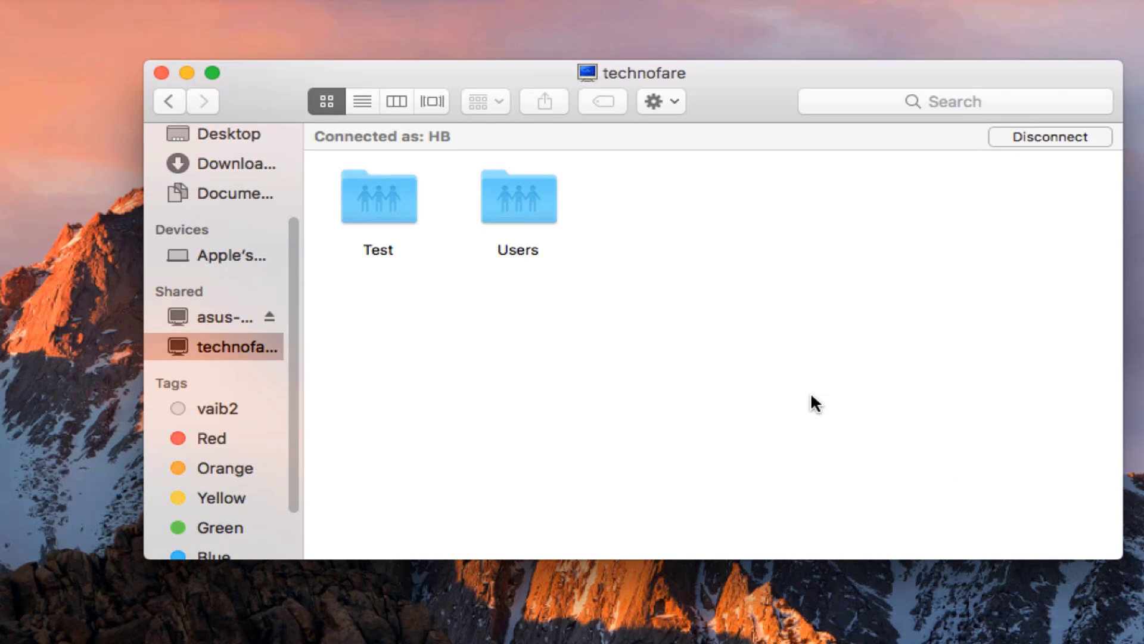
Browse technofare's Test share, then open Users > Public to view its contents
{"action": "double_click", "coordinate": [387, 216]}
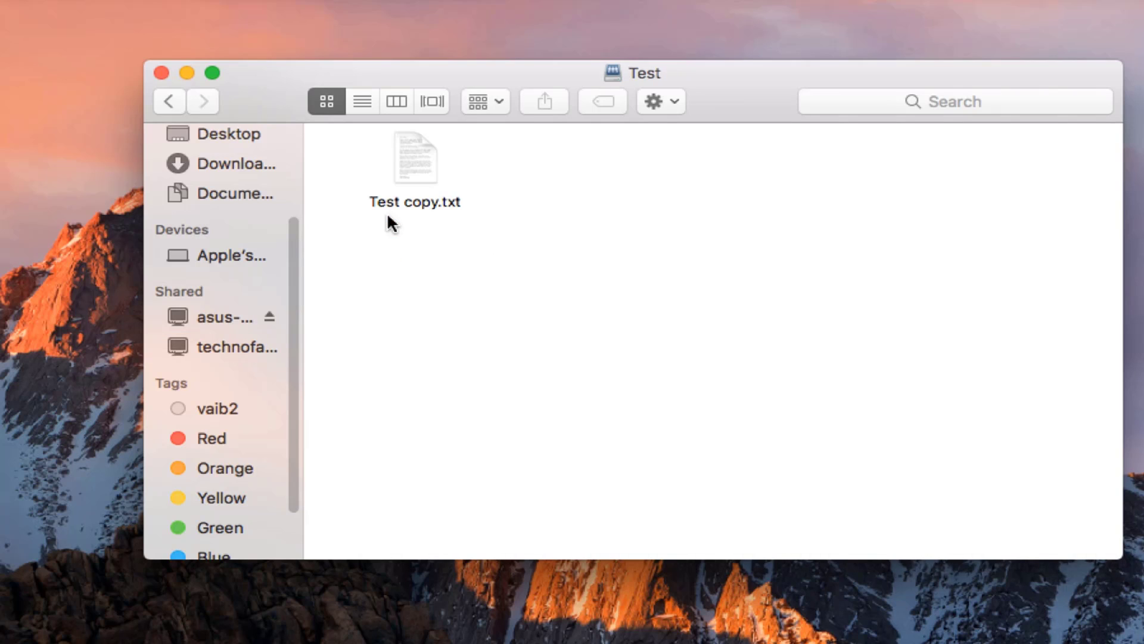
{"action": "left_click", "coordinate": [168, 106]}
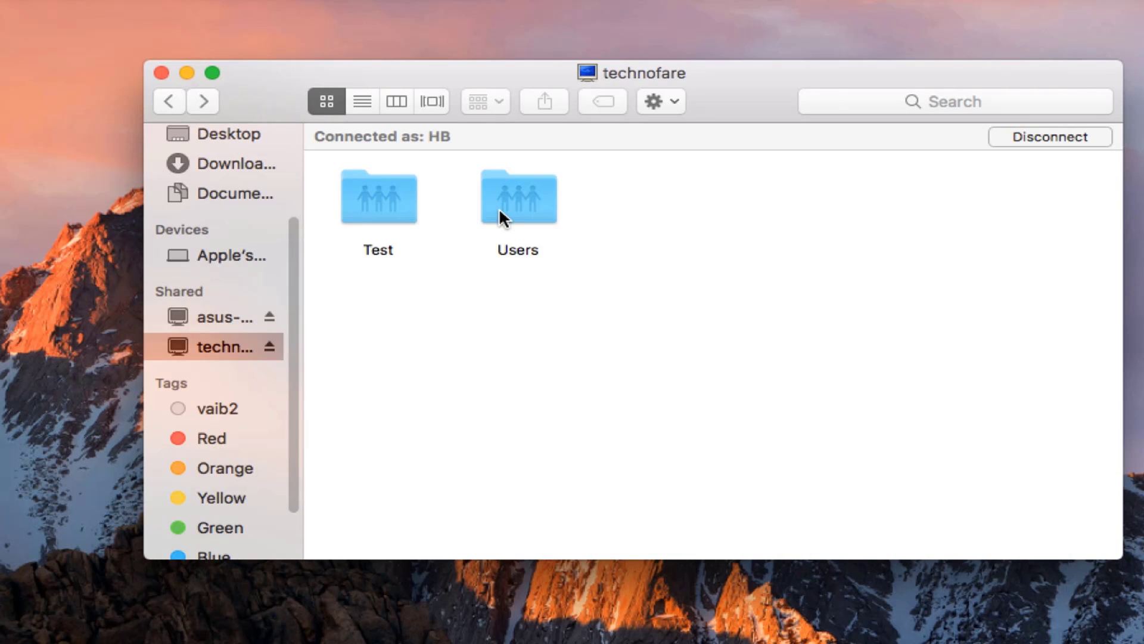
{"action": "double_click", "coordinate": [508, 209]}
{"action": "double_click", "coordinate": [650, 190]}
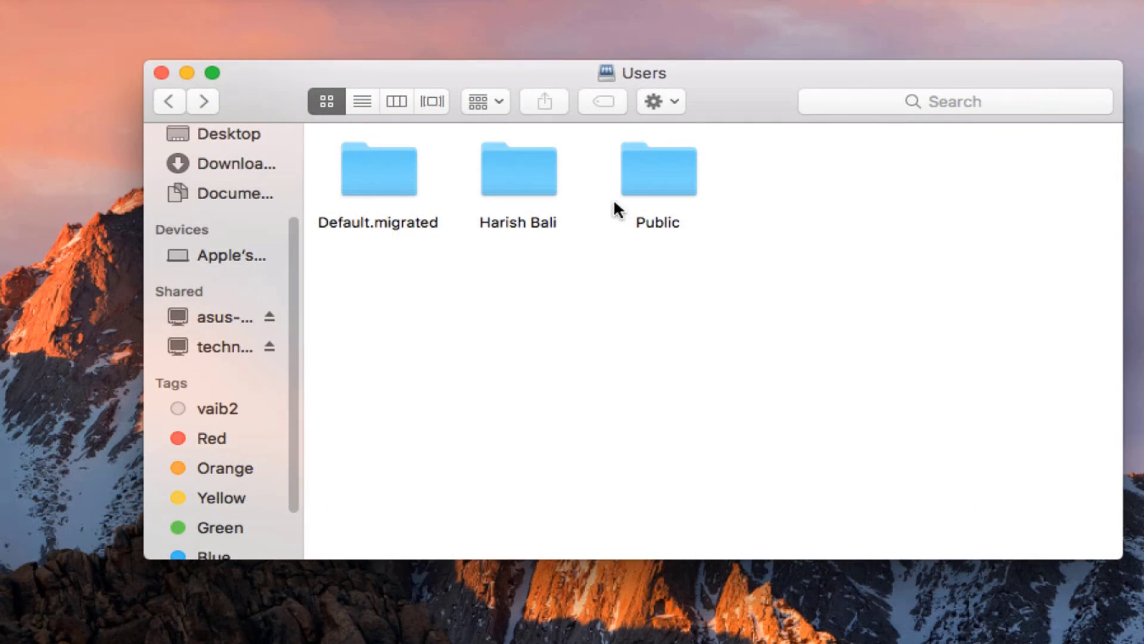
{"action": "left_click", "coordinate": [645, 193]}
{"action": "double_click", "coordinate": [645, 194]}
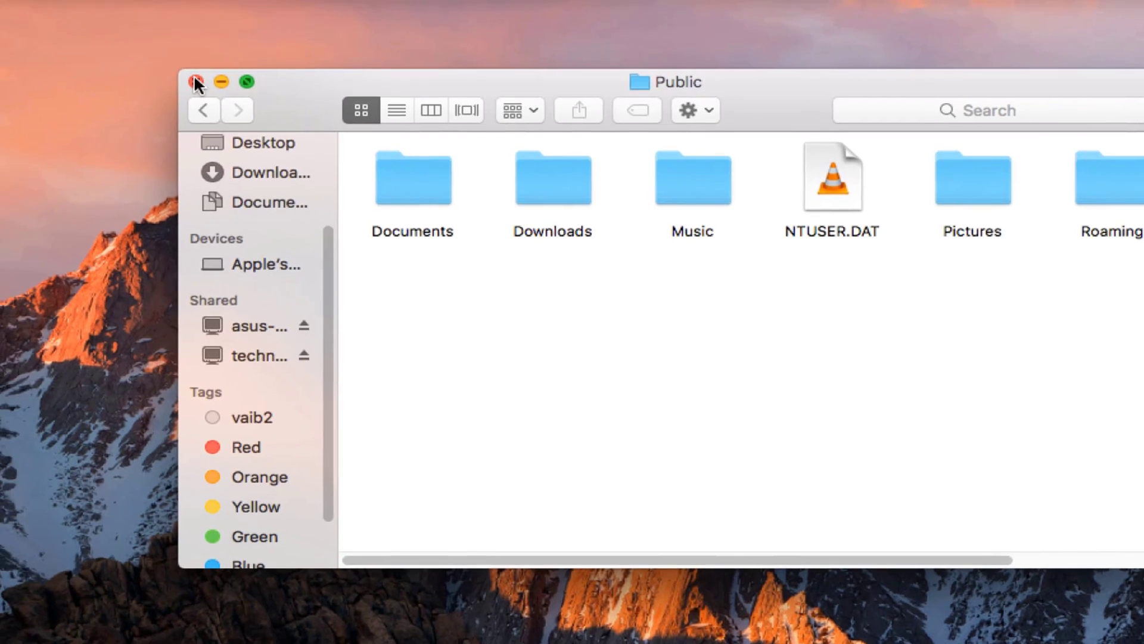
Close Finder and recheck the Sharing preferences' SMB options for the Apple account
{"action": "left_click", "coordinate": [197, 82]}
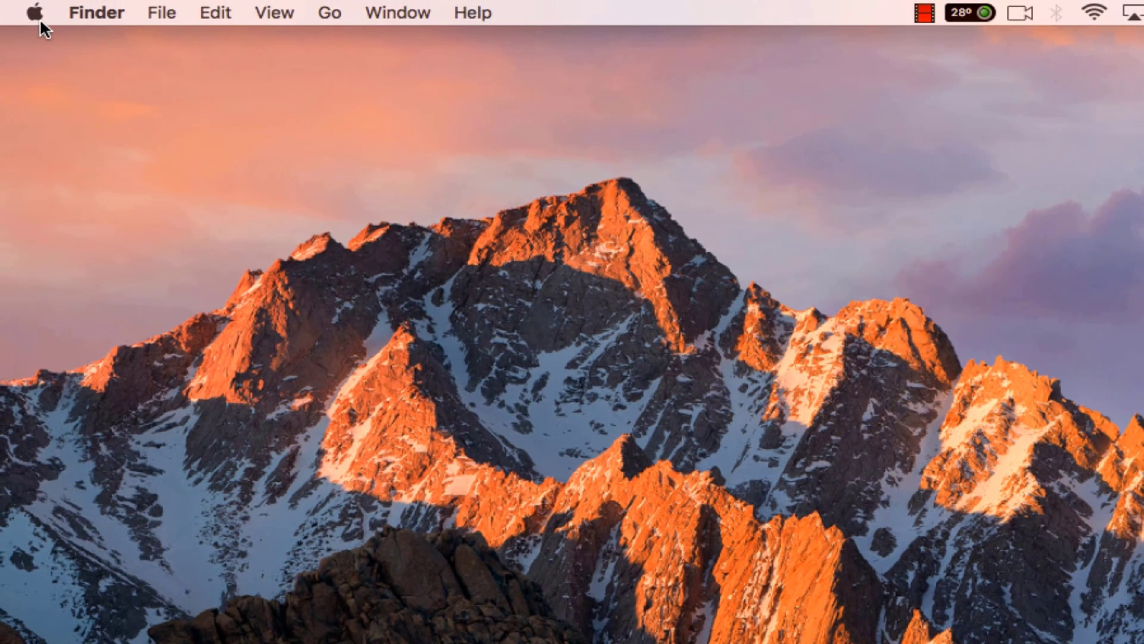
{"action": "left_click", "coordinate": [39, 19]}
{"action": "left_click", "coordinate": [75, 74]}
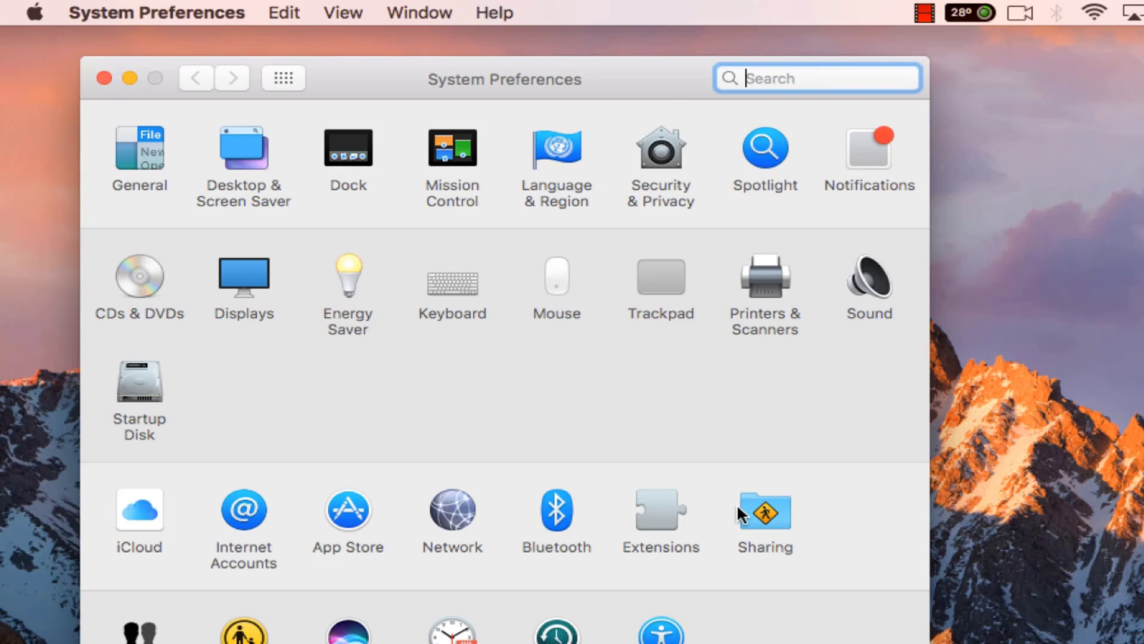
{"action": "left_click", "coordinate": [744, 507]}
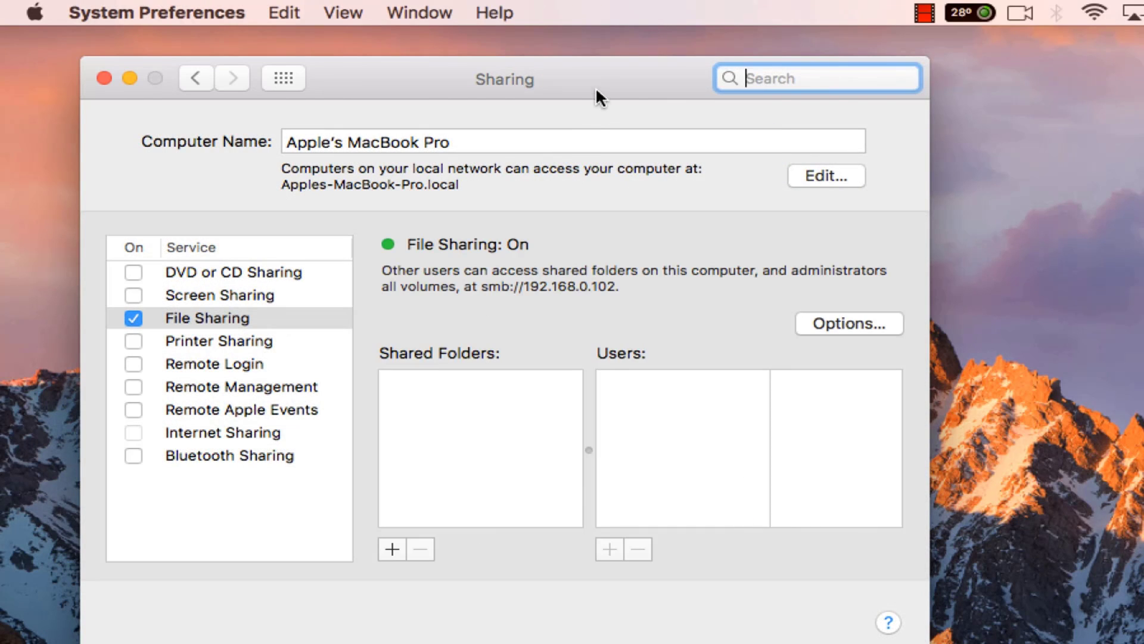
{"action": "left_click_drag", "start_coordinate": [595, 87], "coordinate": [699, 57]}
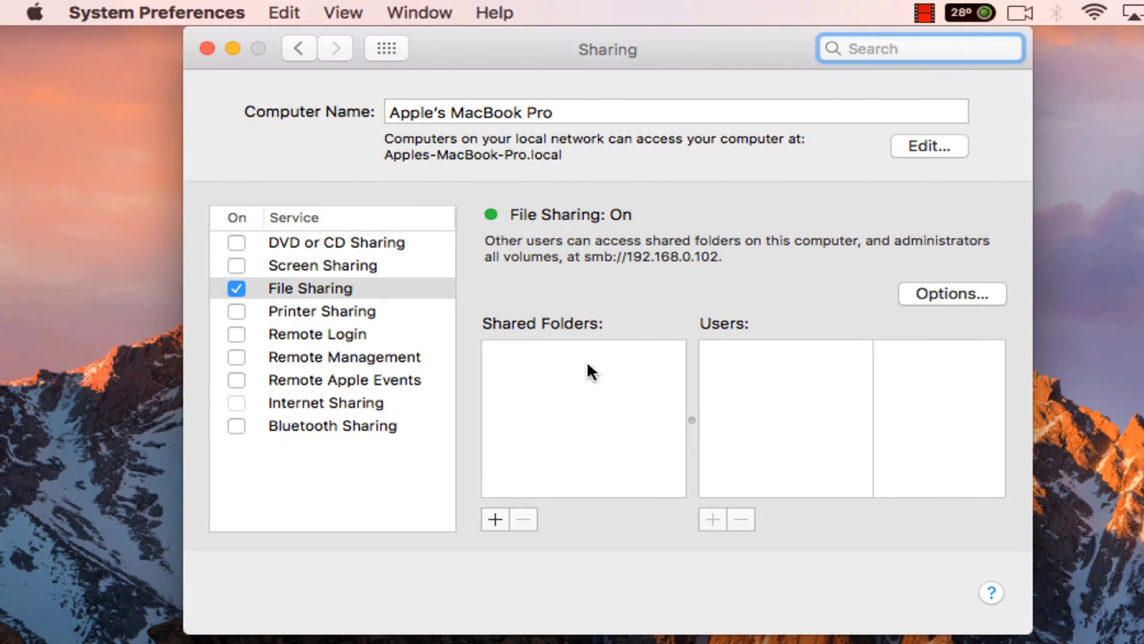
{"action": "left_click", "coordinate": [934, 299]}
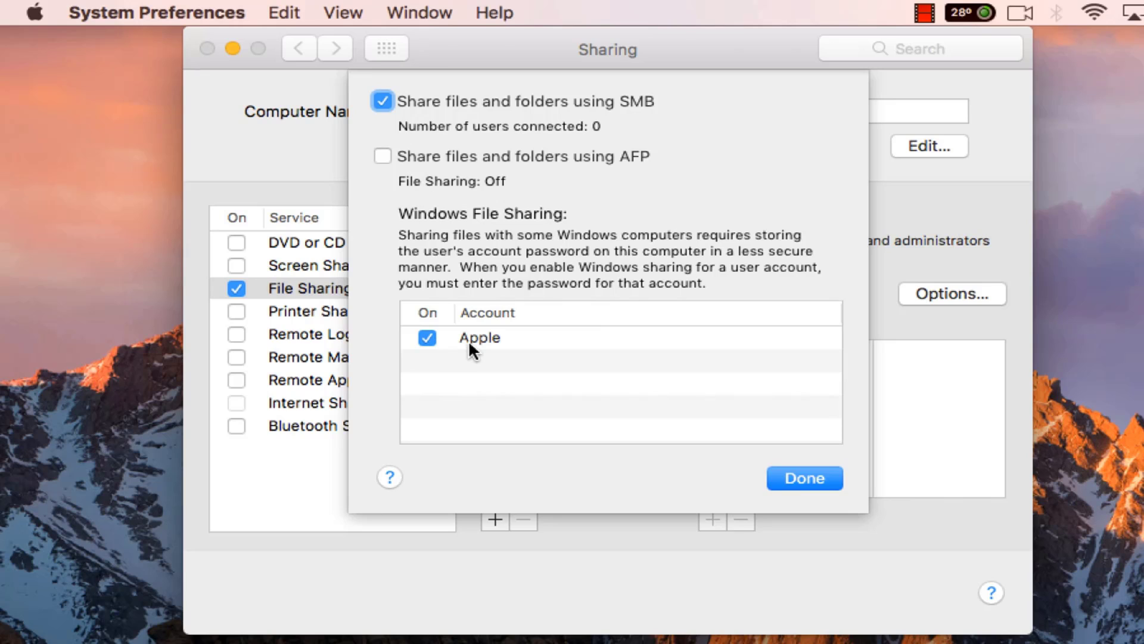
{"action": "left_click", "coordinate": [788, 479]}
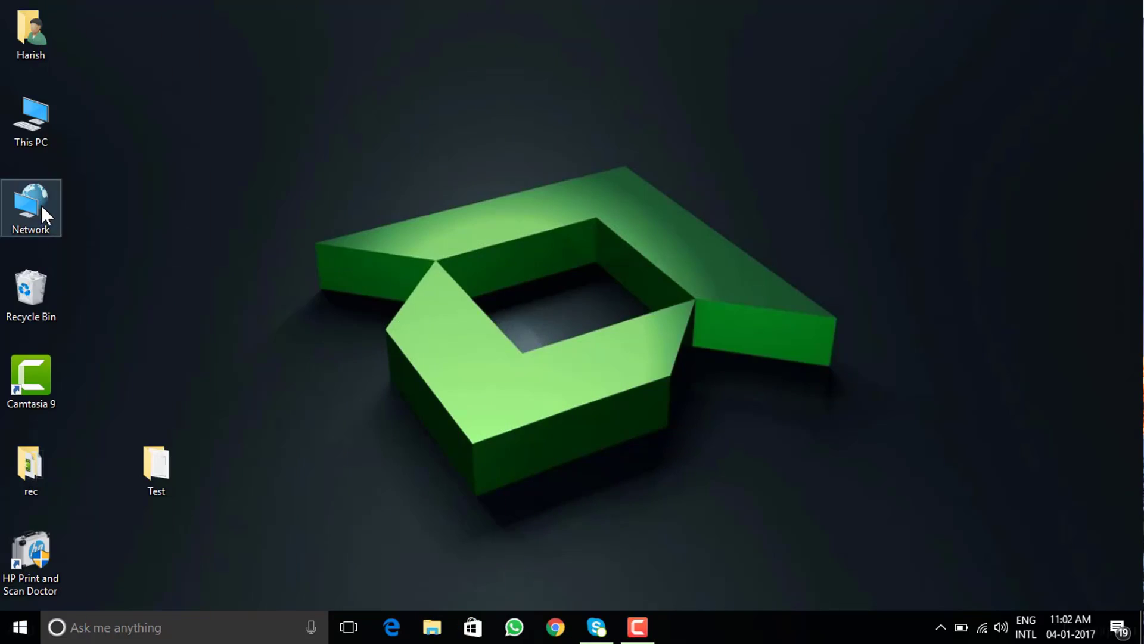
Open MACBOOKPRO from the Network folder and enter Apple as the sign-in user name
{"action": "double_click", "coordinate": [41, 205]}
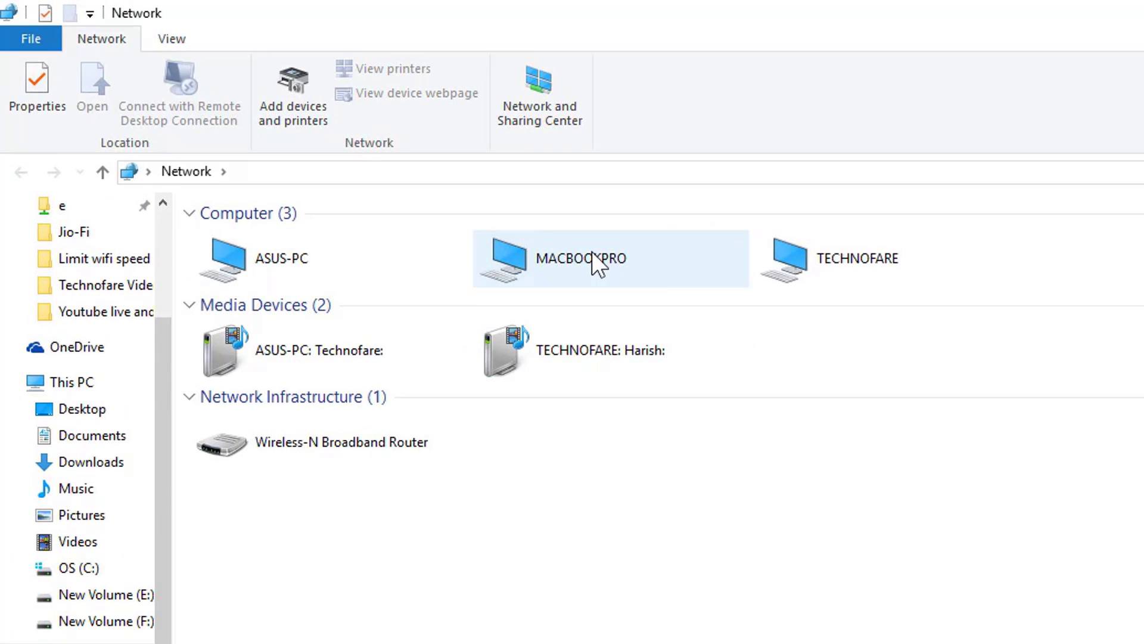
{"action": "left_click", "coordinate": [592, 251]}
{"action": "double_click", "coordinate": [592, 251]}
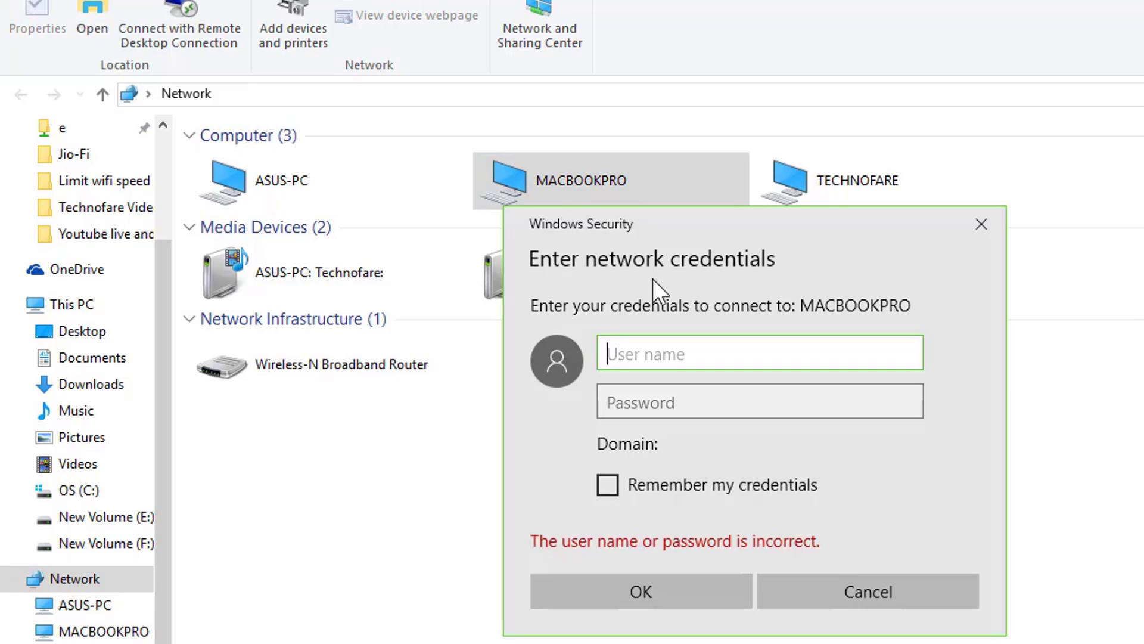
{"action": "type", "text": "Apple"}
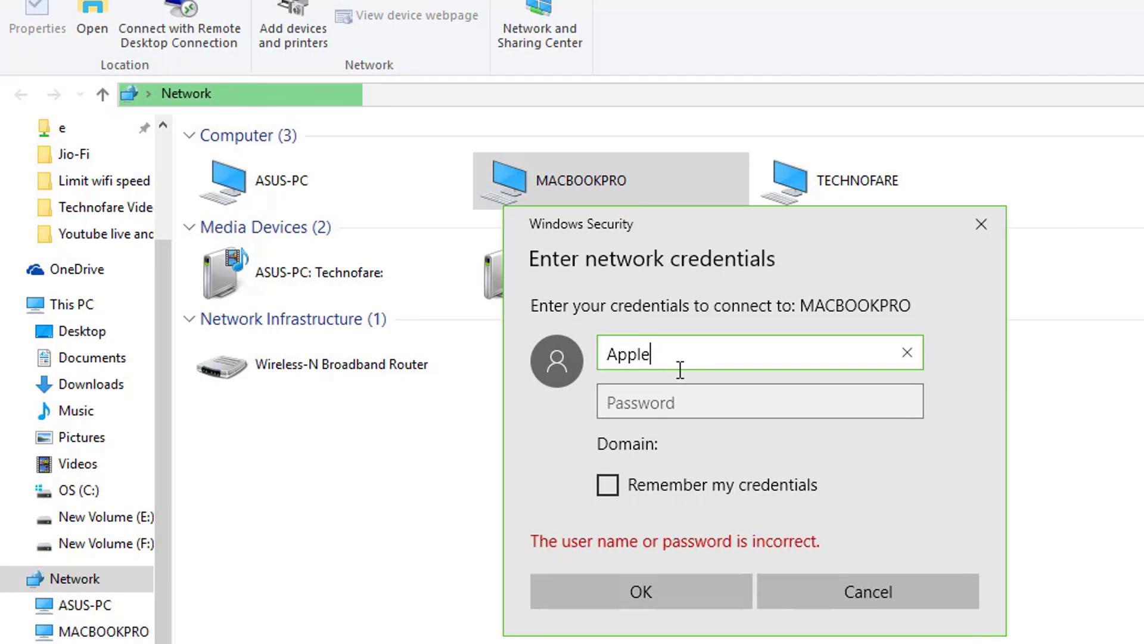
Sign in, then browse MACBOOKPRO's apple and Macintosh HD shares, returning to the share list
{"action": "left_click", "coordinate": [641, 586]}
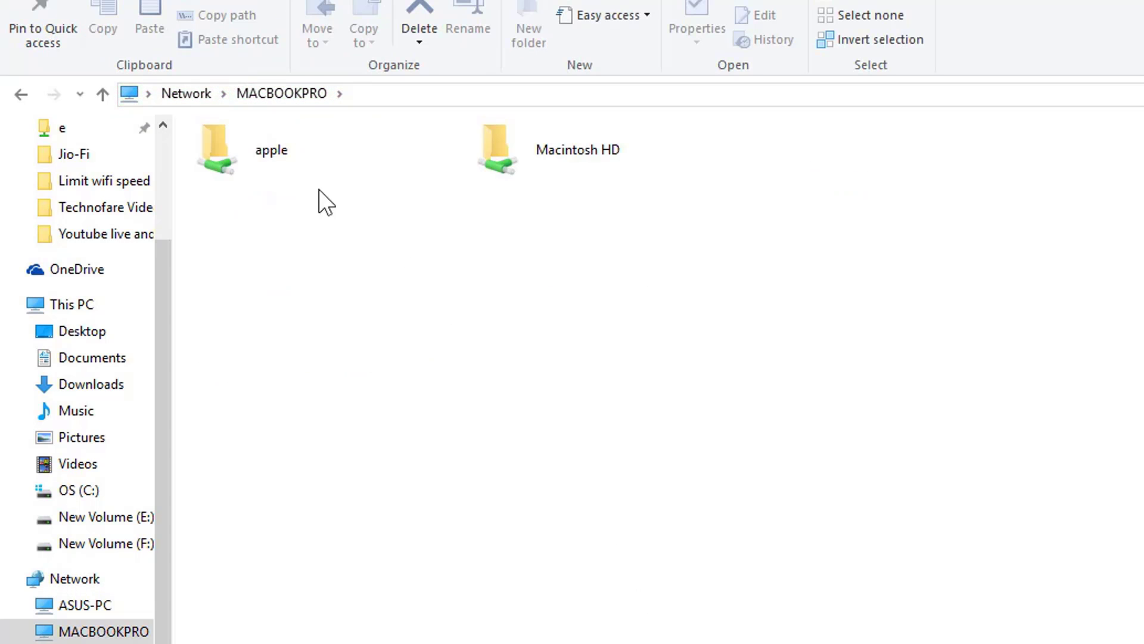
{"action": "double_click", "coordinate": [287, 139]}
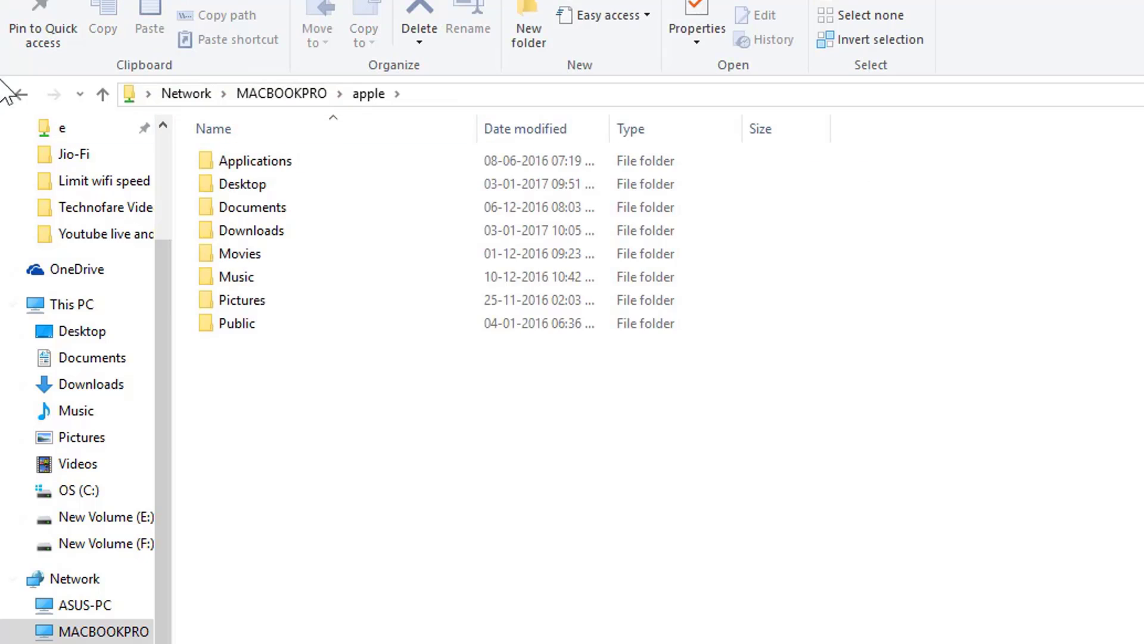
{"action": "left_click", "coordinate": [28, 94]}
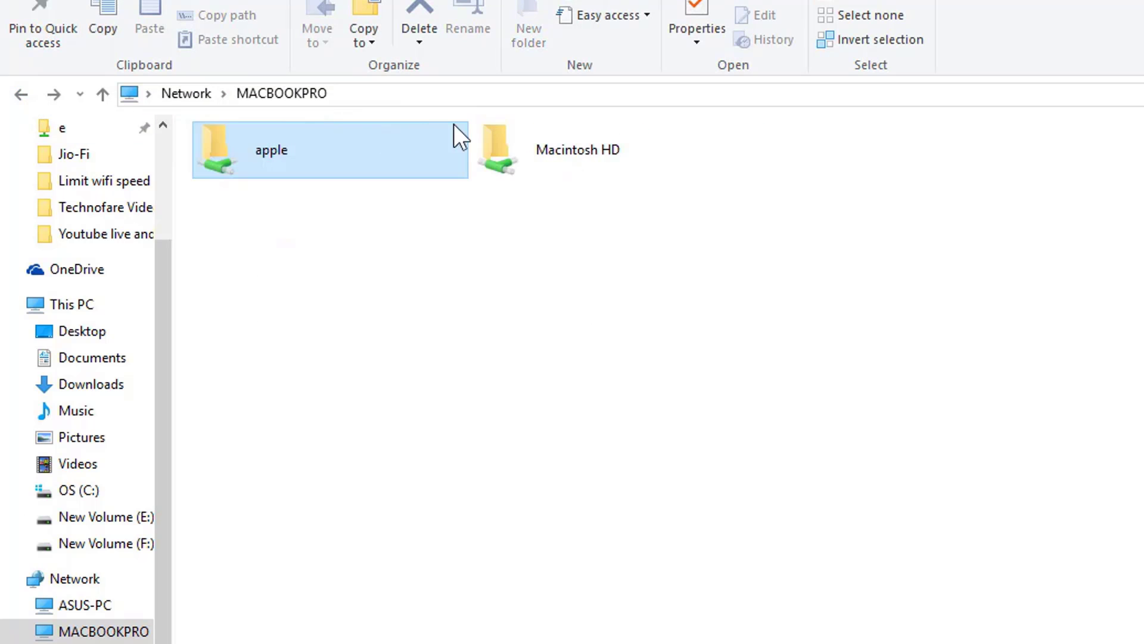
{"action": "double_click", "coordinate": [530, 137]}
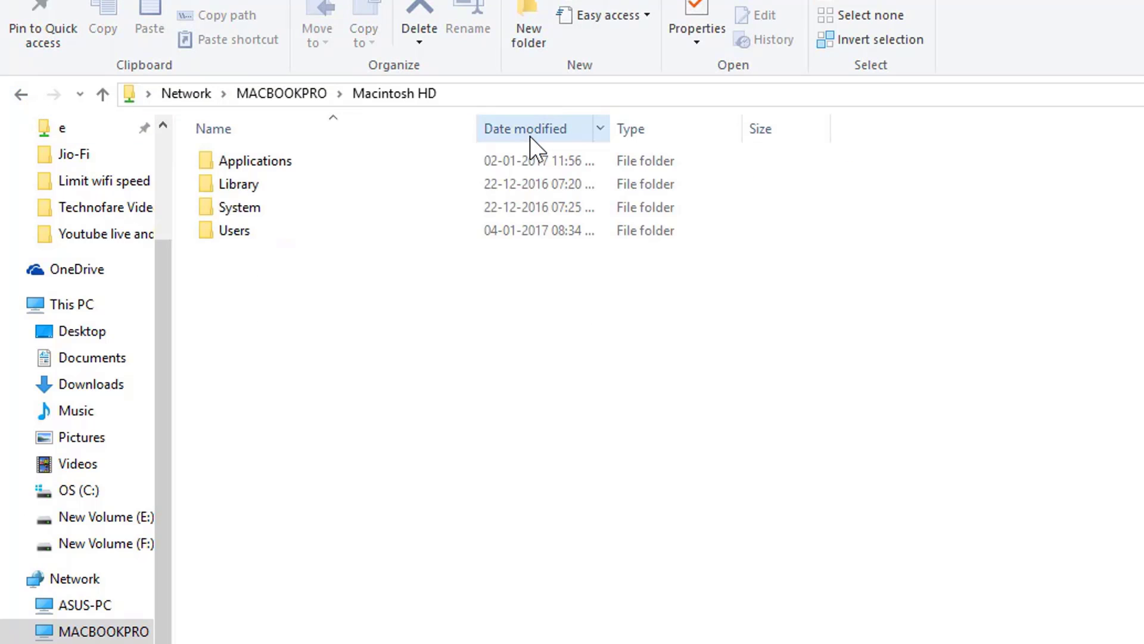
{"action": "left_click", "coordinate": [21, 95]}
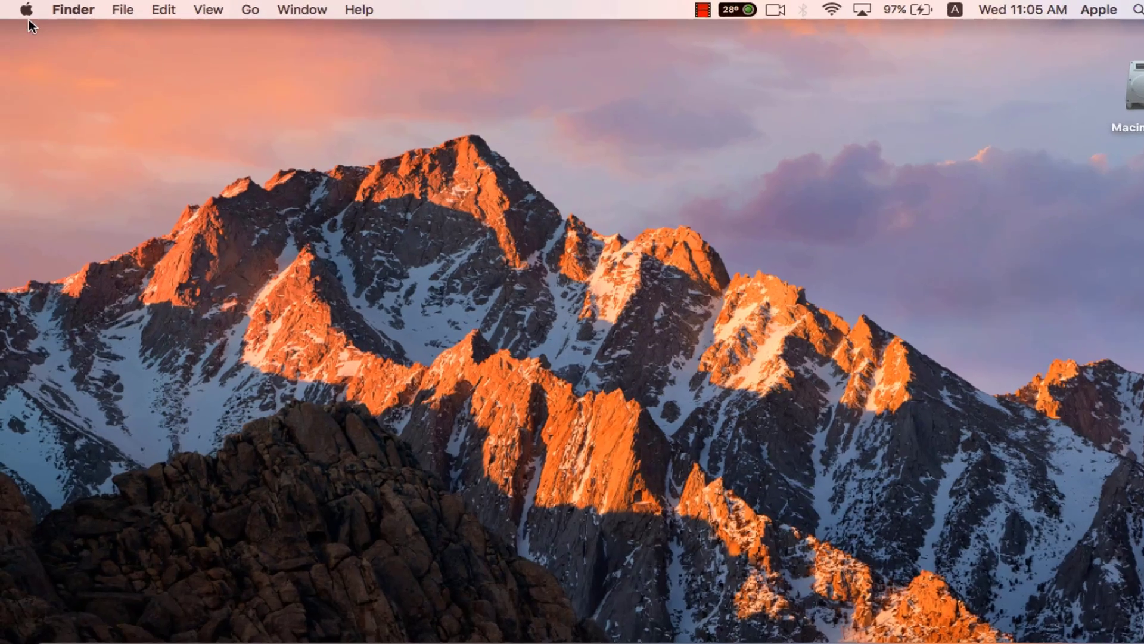
Open Users & Groups in System Preferences and unlock it with the admin password
{"action": "left_click", "coordinate": [24, 11]}
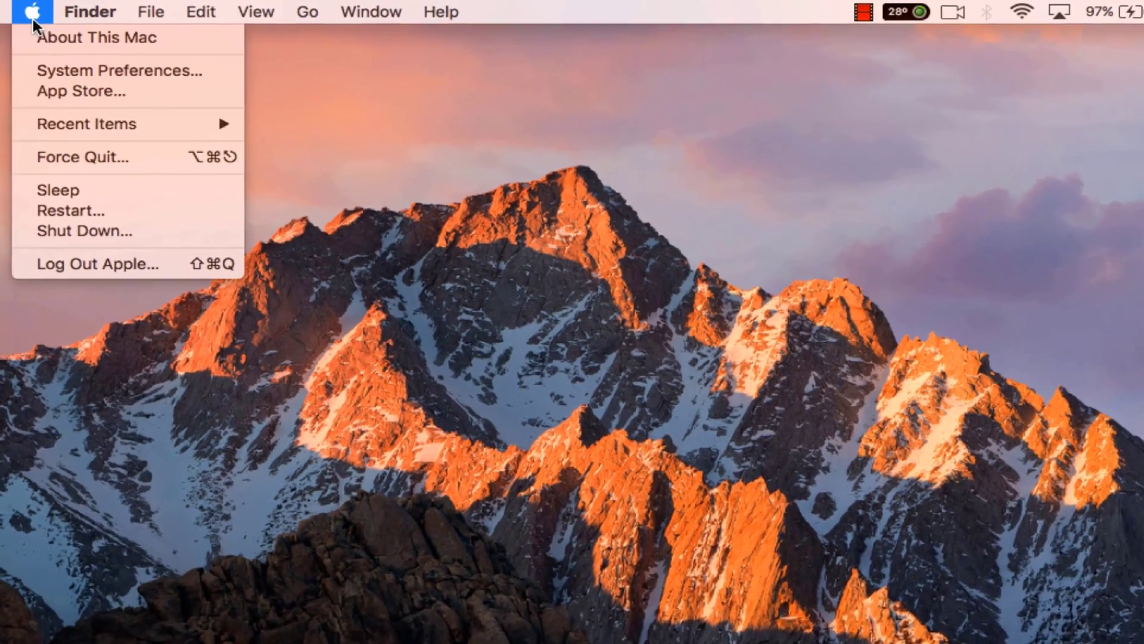
{"action": "left_click", "coordinate": [172, 78]}
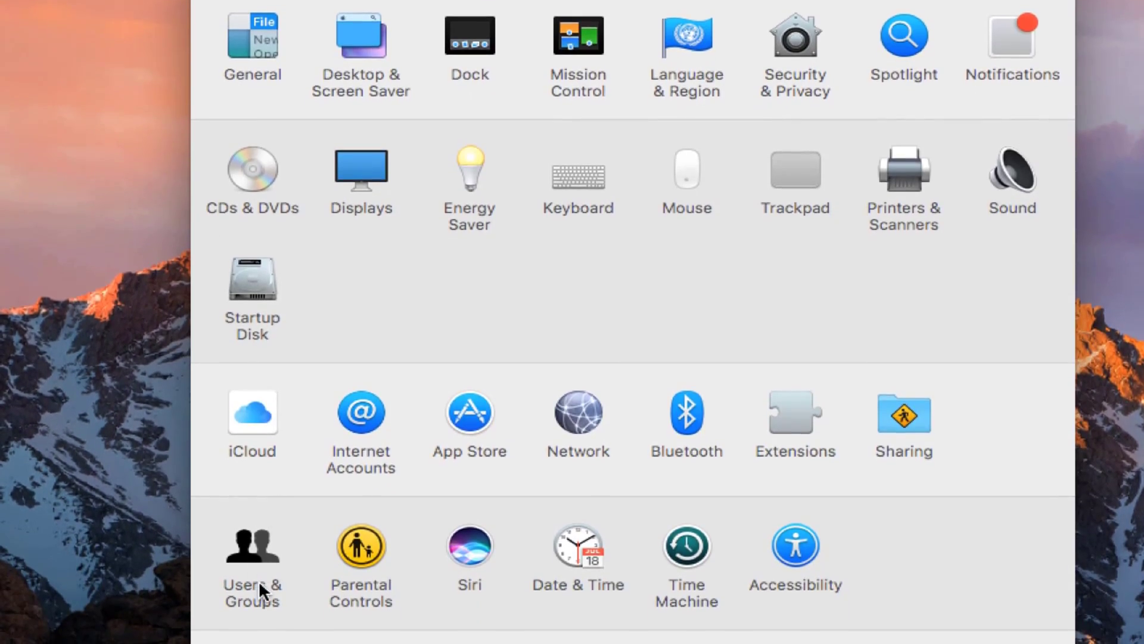
{"action": "left_click", "coordinate": [255, 555]}
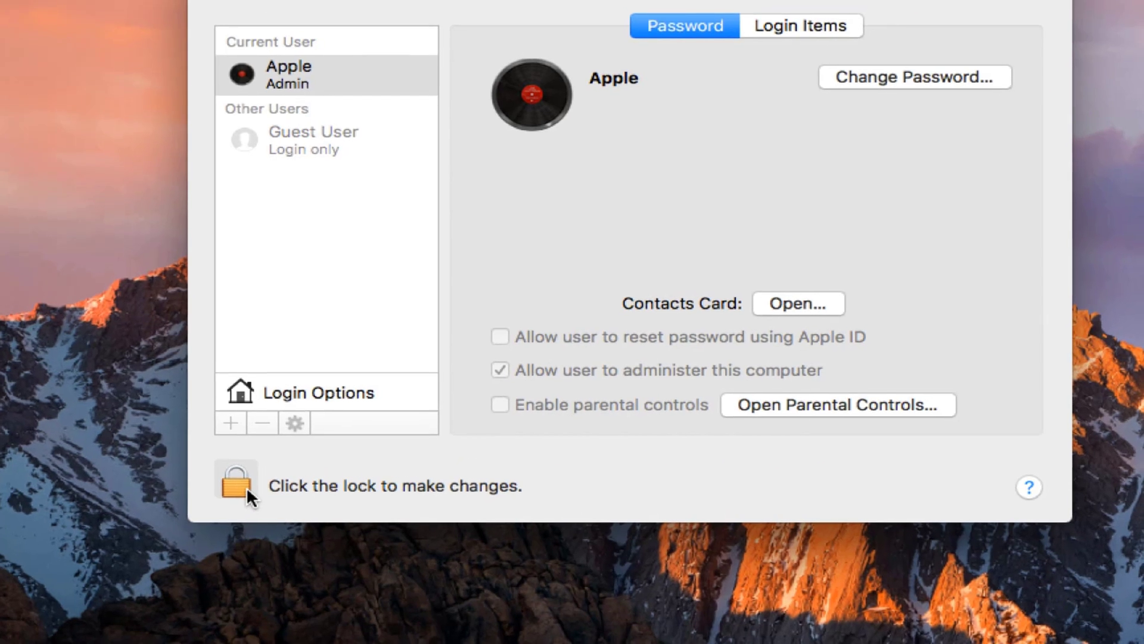
{"action": "left_click", "coordinate": [247, 490]}
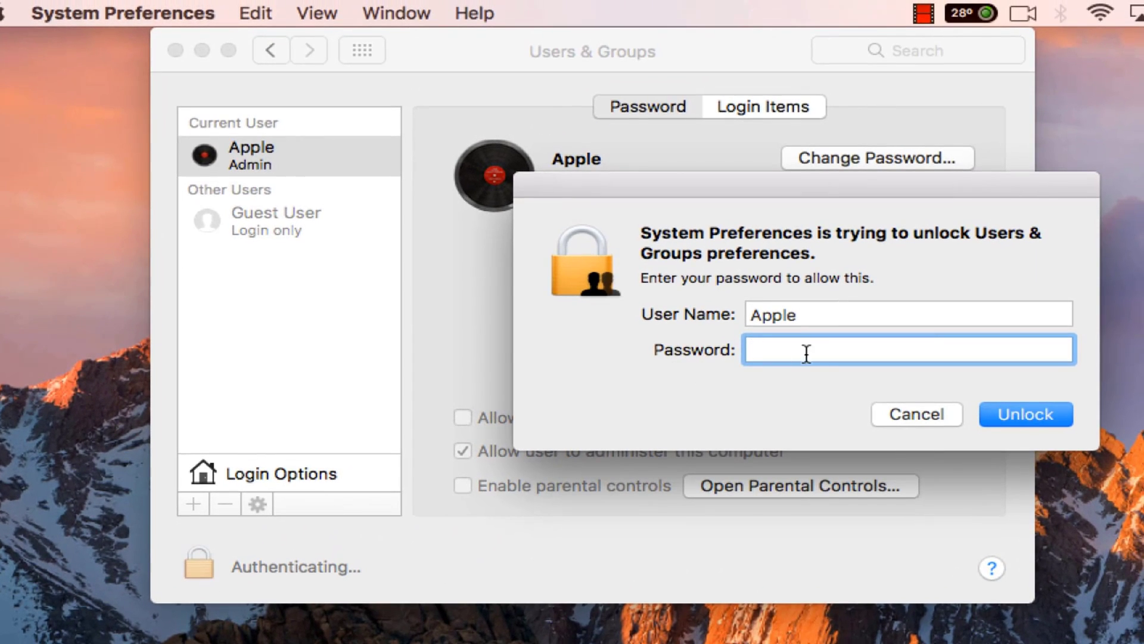
{"action": "left_click", "coordinate": [1025, 414]}
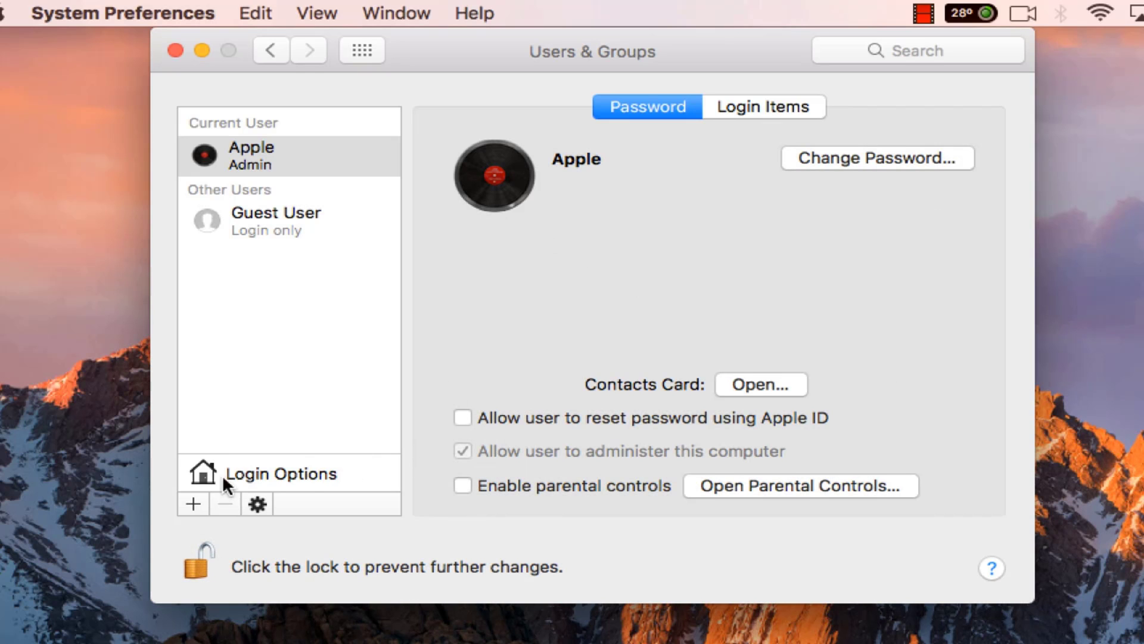
{"action": "left_click", "coordinate": [188, 504]}
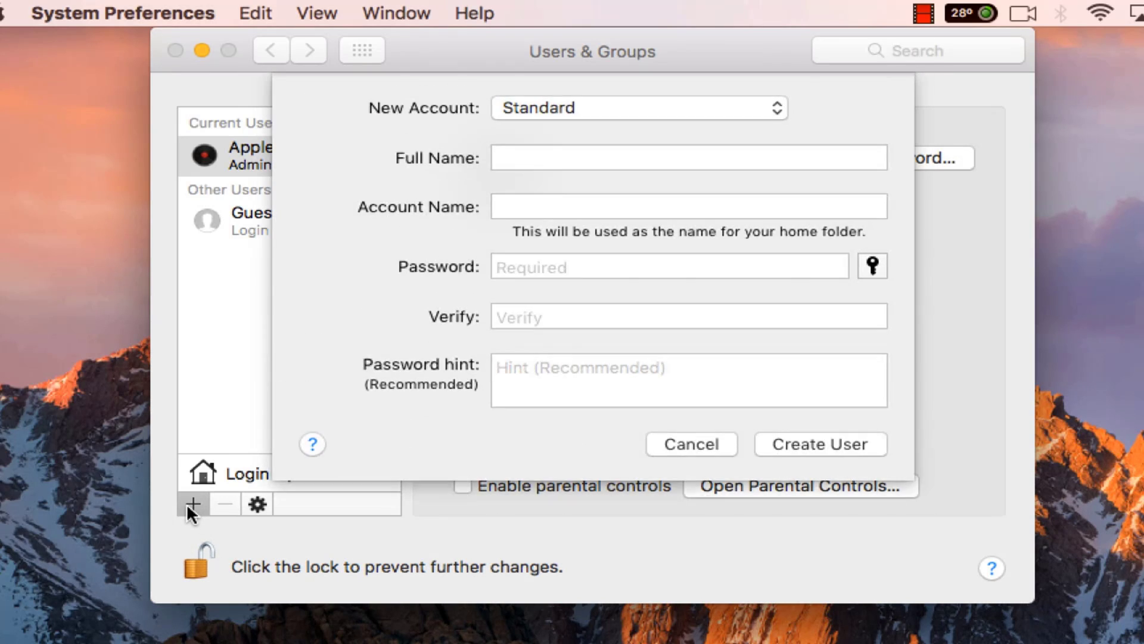
{"action": "left_click", "coordinate": [775, 107]}
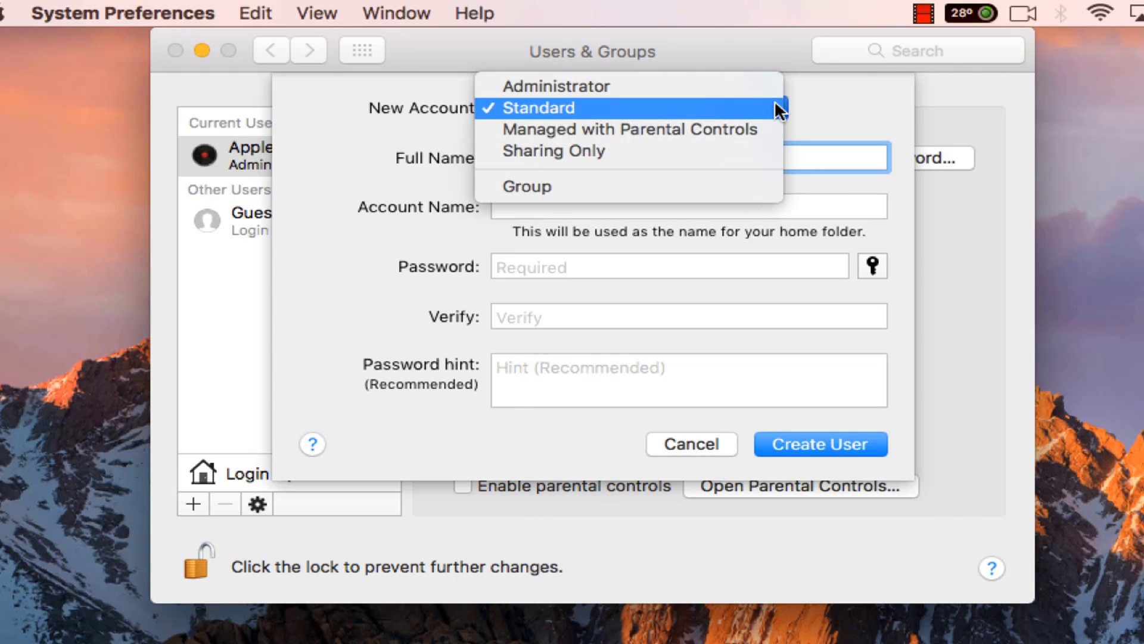
{"action": "left_click", "coordinate": [700, 151]}
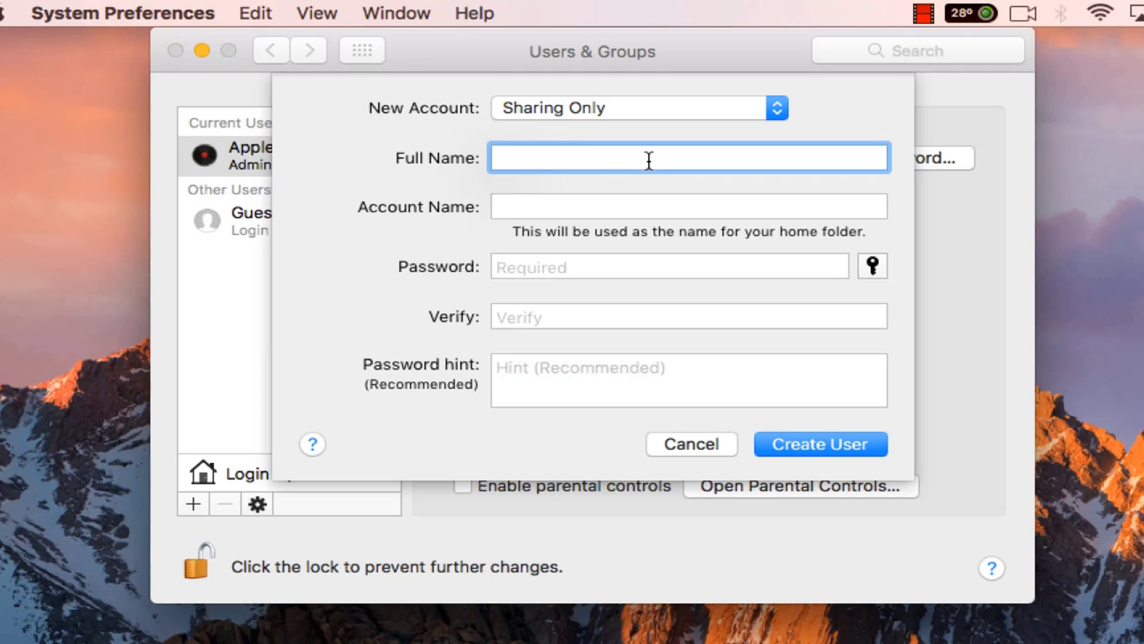
{"action": "left_click", "coordinate": [580, 266]}
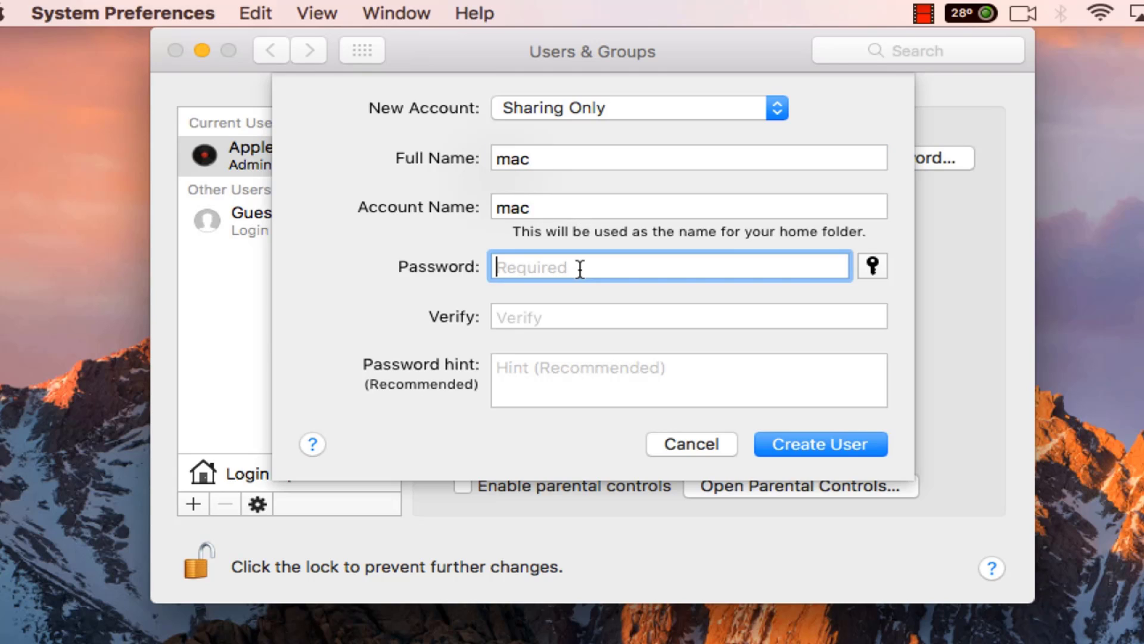
{"action": "key", "text": "Tab"}
{"action": "left_click", "coordinate": [827, 449]}
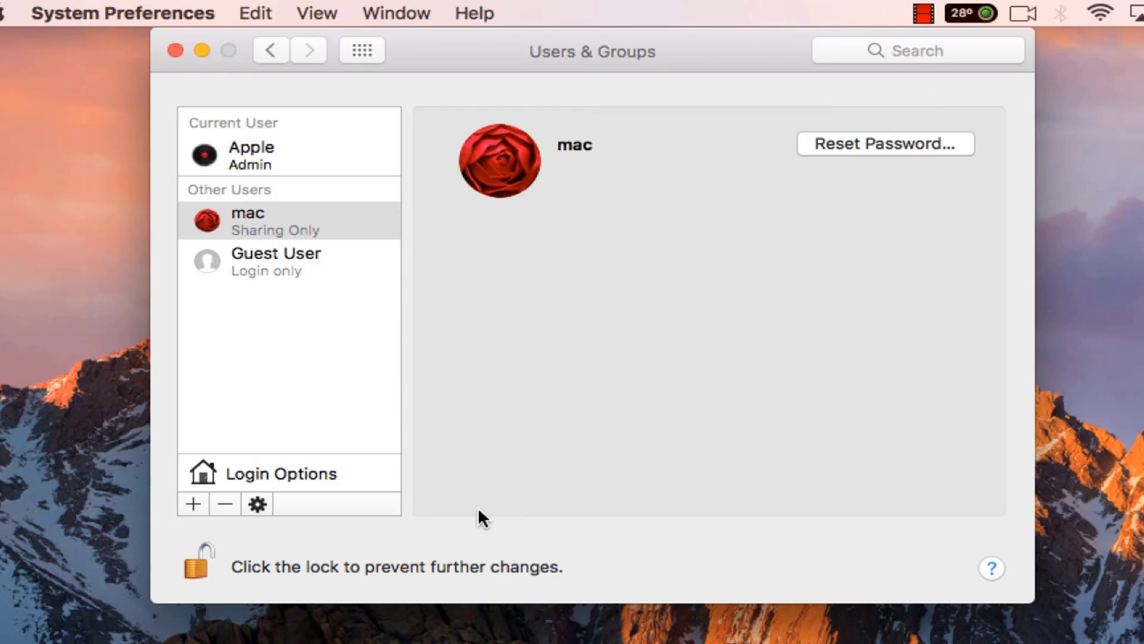
{"action": "left_click", "coordinate": [204, 564]}
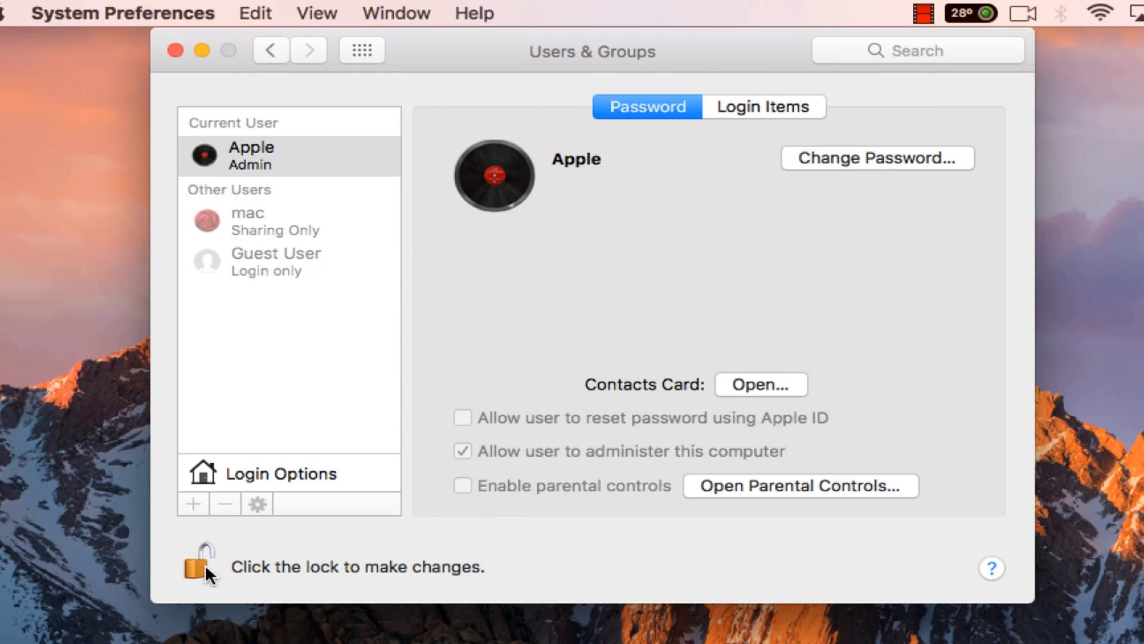
In Sharing preferences, add the photographs folder to Shared Folders
{"action": "left_click", "coordinate": [360, 50]}
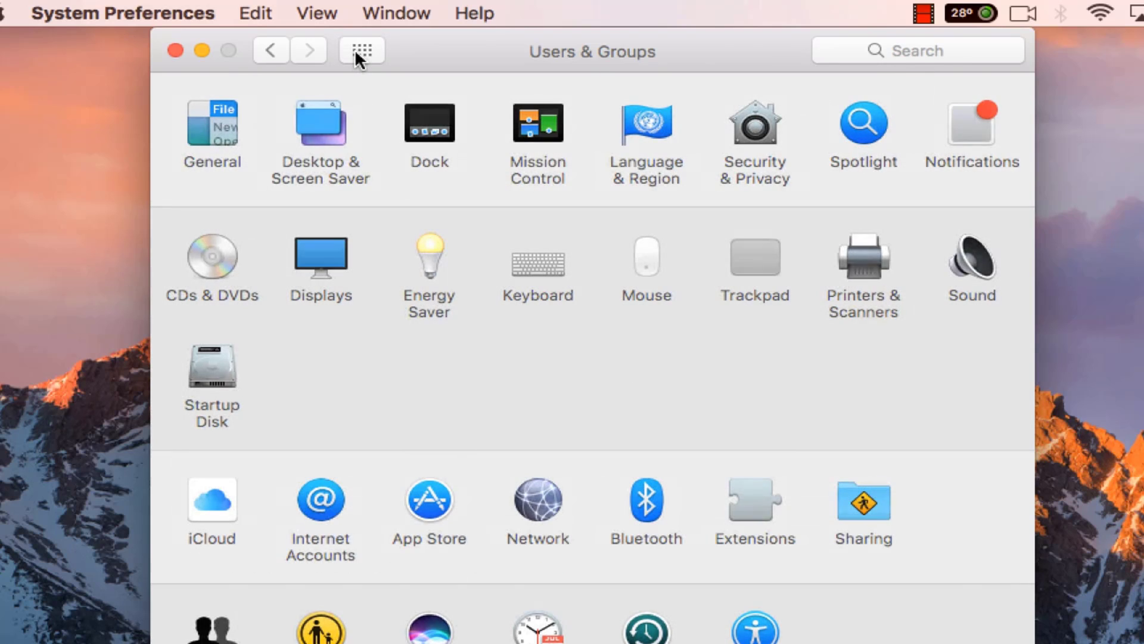
{"action": "left_click", "coordinate": [867, 510]}
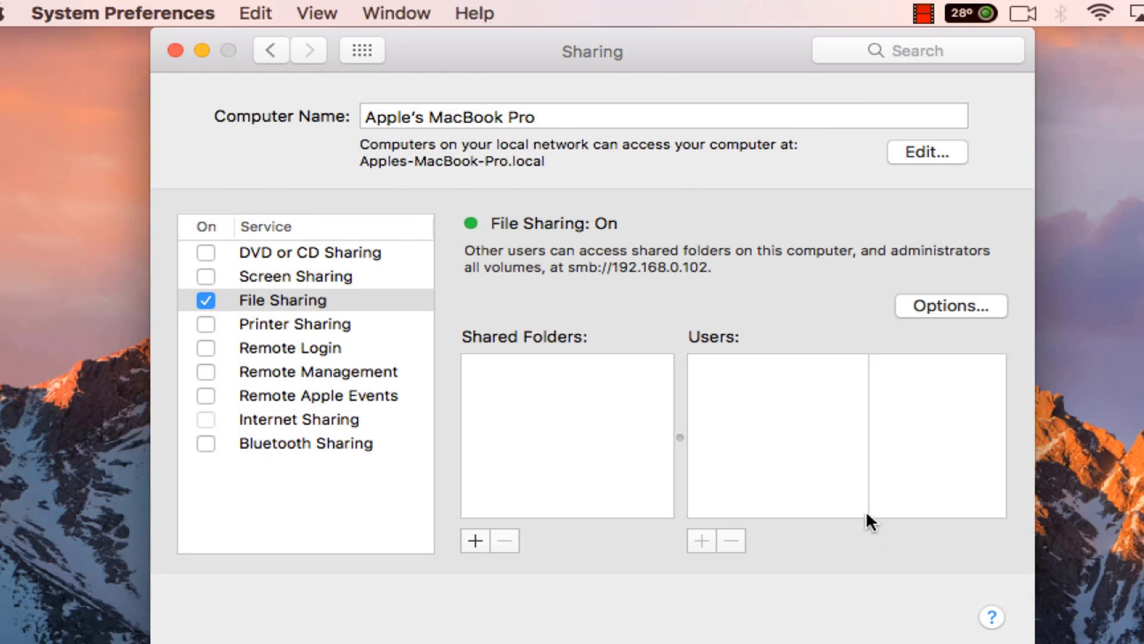
{"action": "left_click", "coordinate": [475, 540]}
{"action": "left_click", "coordinate": [536, 237]}
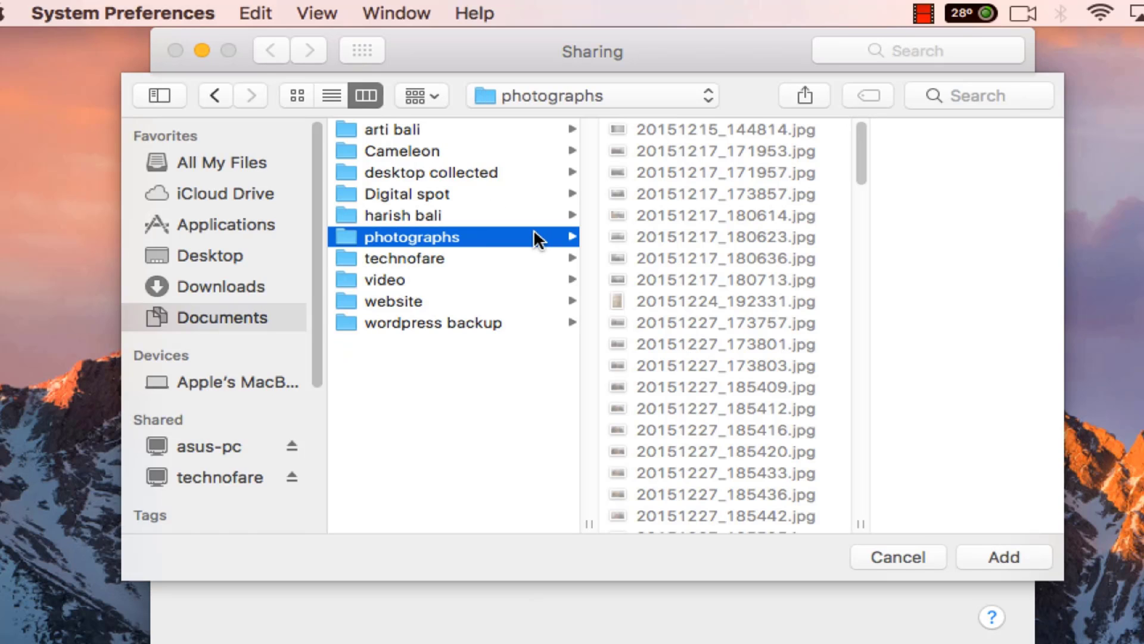
{"action": "left_click", "coordinate": [992, 555]}
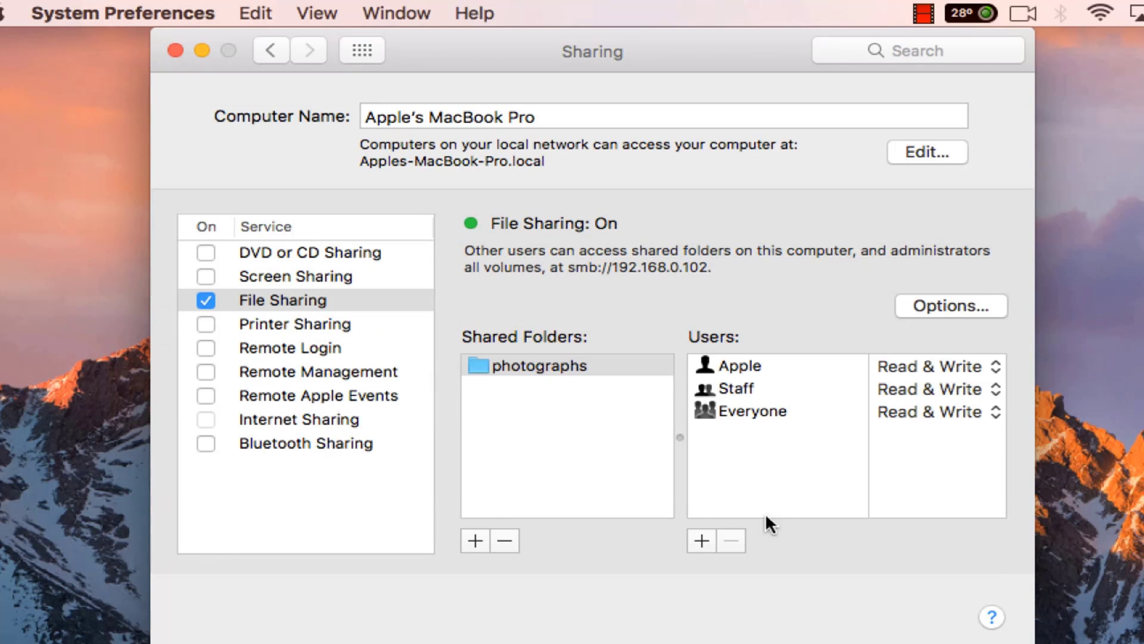
Add user mac to the photographs folder's users with Read Only access
{"action": "left_click", "coordinate": [699, 540]}
{"action": "left_click", "coordinate": [503, 135]}
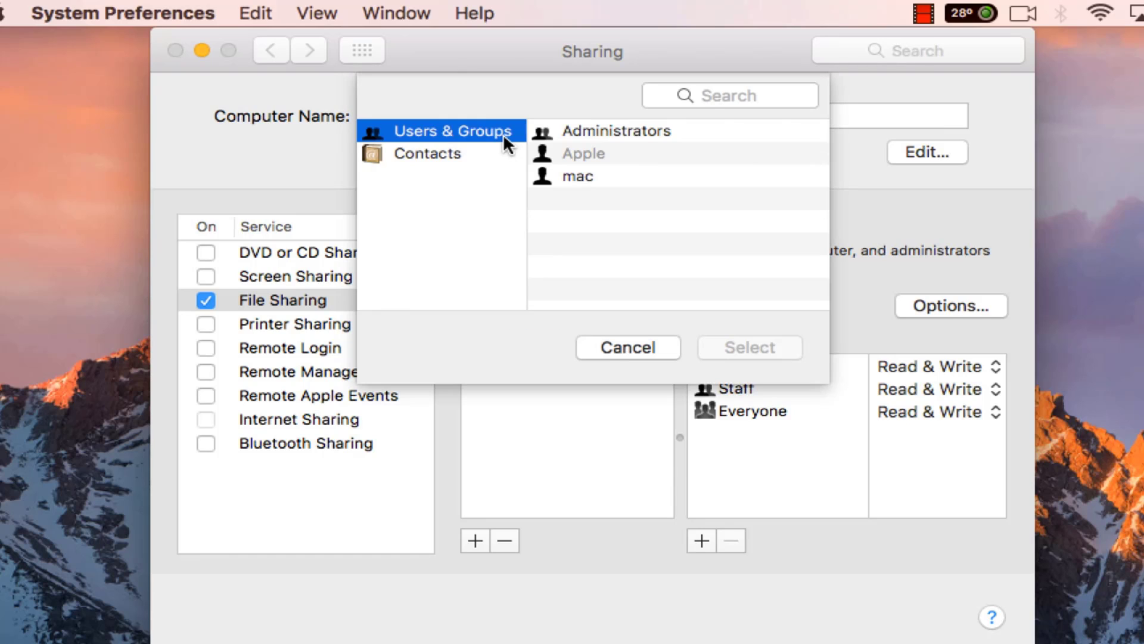
{"action": "left_click", "coordinate": [570, 179]}
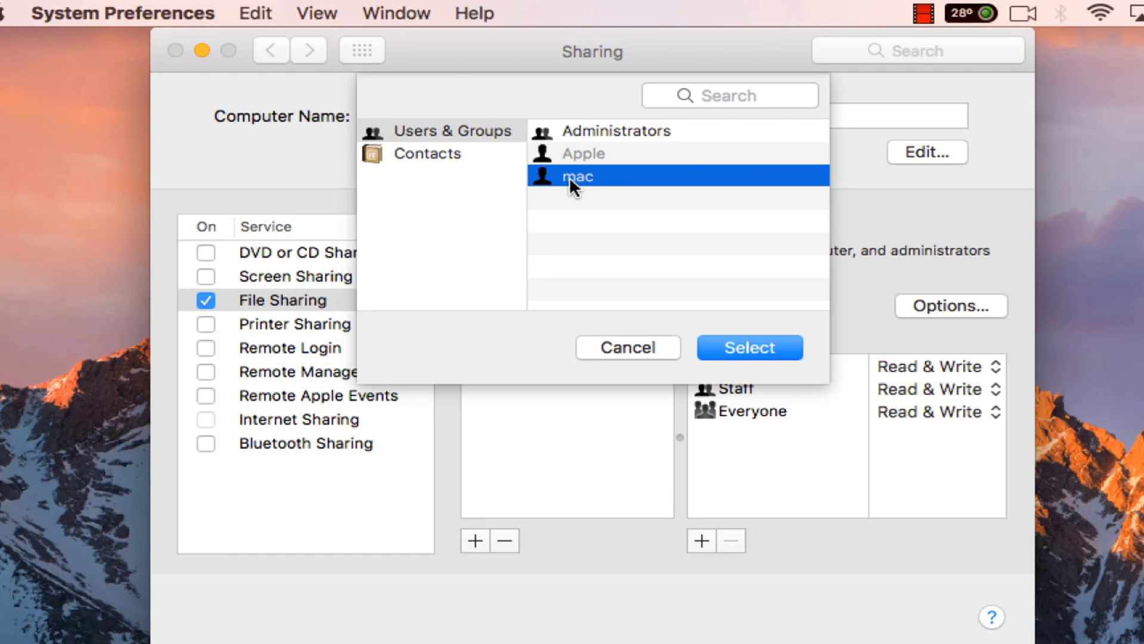
{"action": "left_click", "coordinate": [753, 347]}
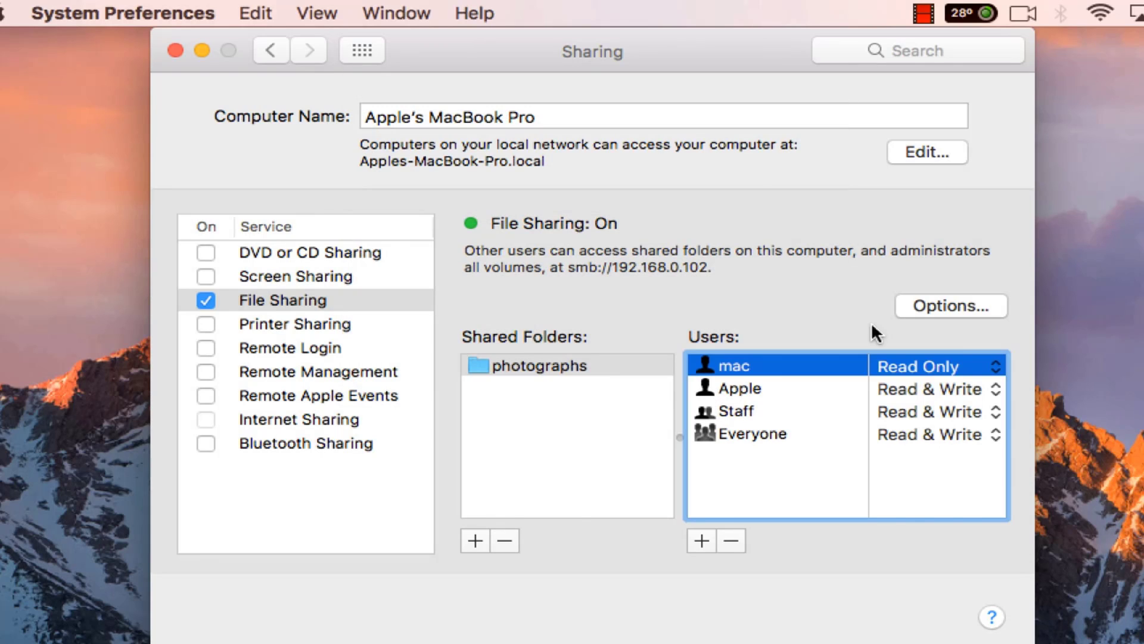
{"action": "left_click", "coordinate": [993, 367]}
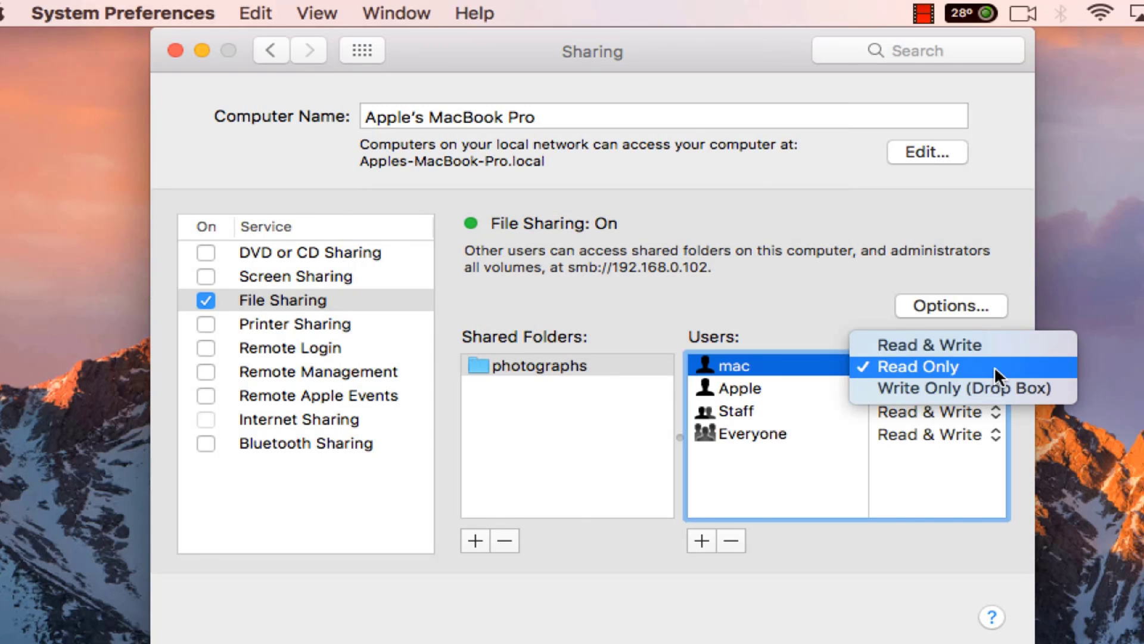
{"action": "left_click", "coordinate": [964, 360]}
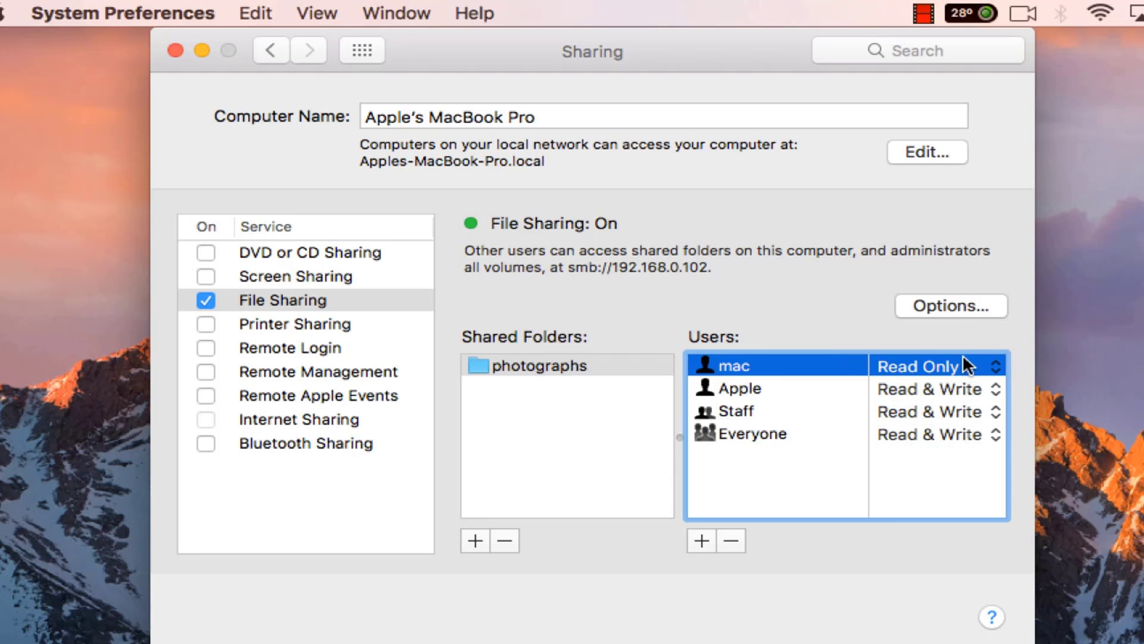
{"action": "left_click", "coordinate": [960, 306]}
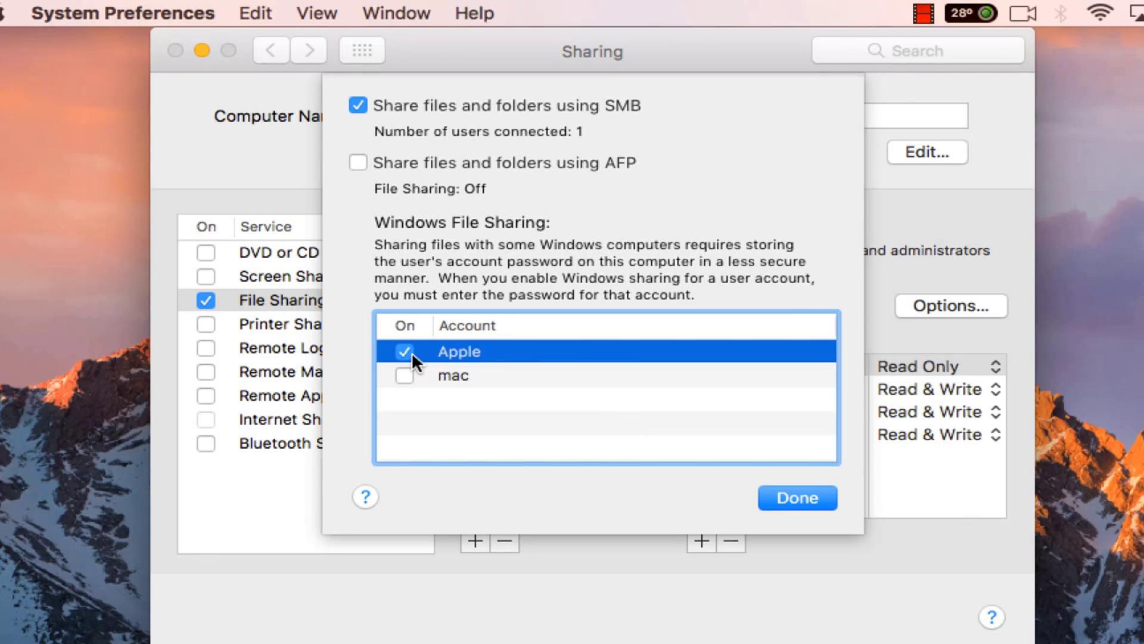
{"action": "left_click", "coordinate": [412, 352]}
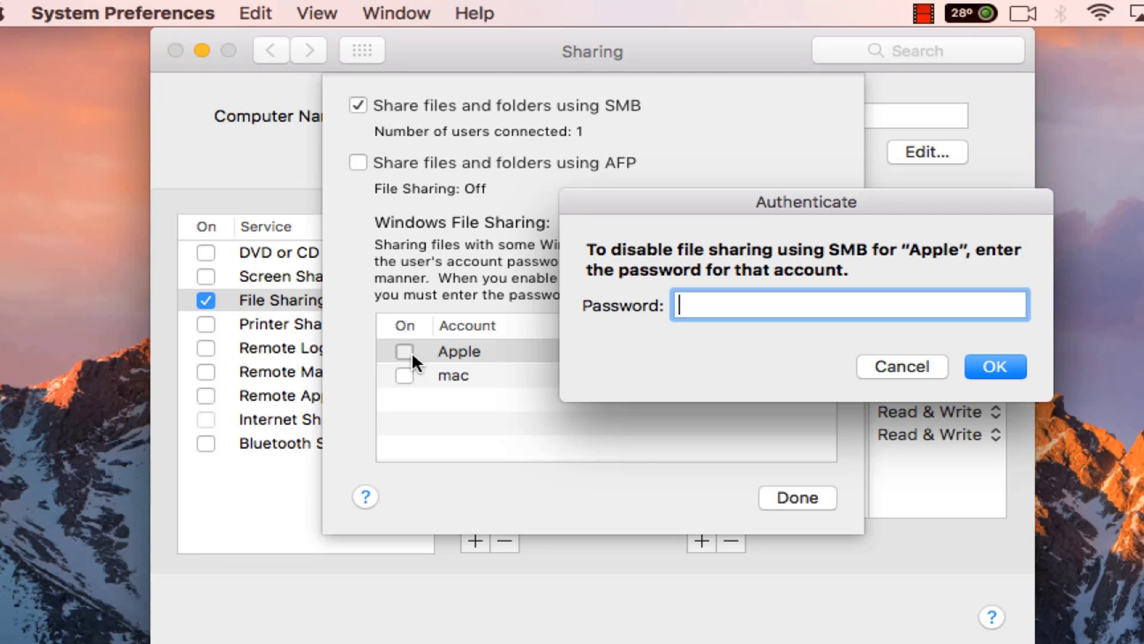
{"action": "left_click", "coordinate": [900, 366]}
{"action": "left_click", "coordinate": [405, 375]}
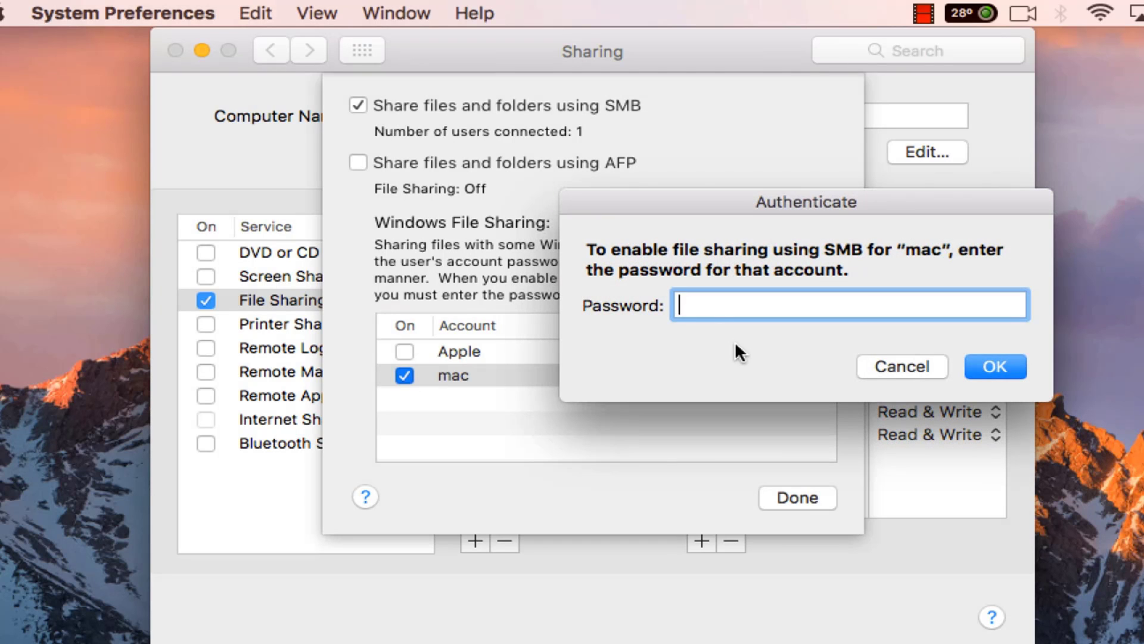
{"action": "left_click", "coordinate": [996, 368]}
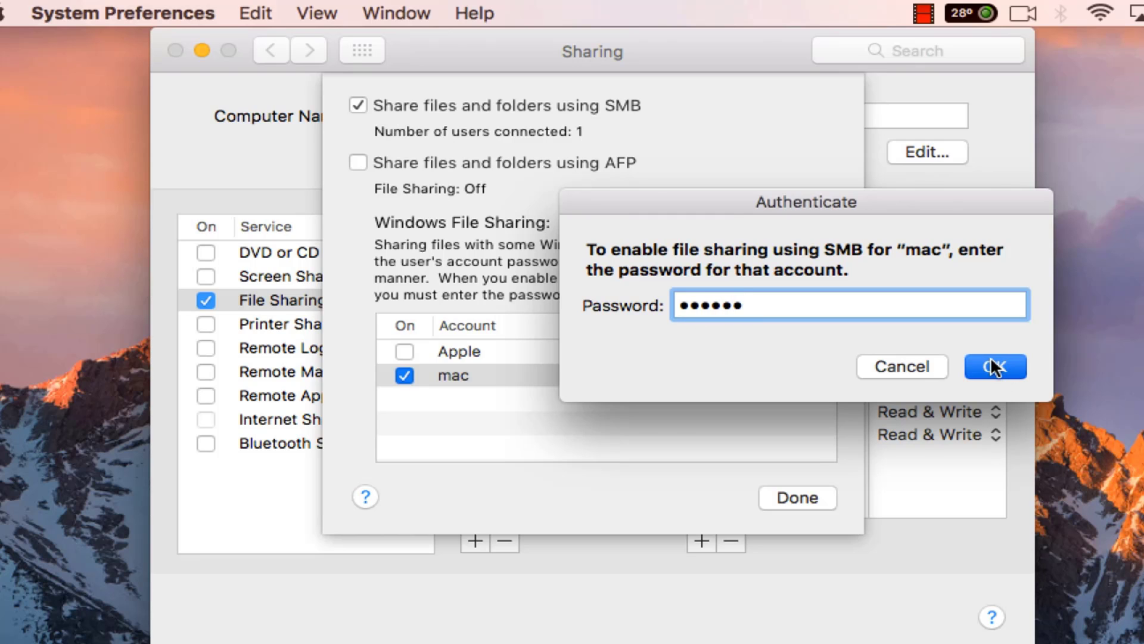
{"action": "left_click", "coordinate": [796, 494]}
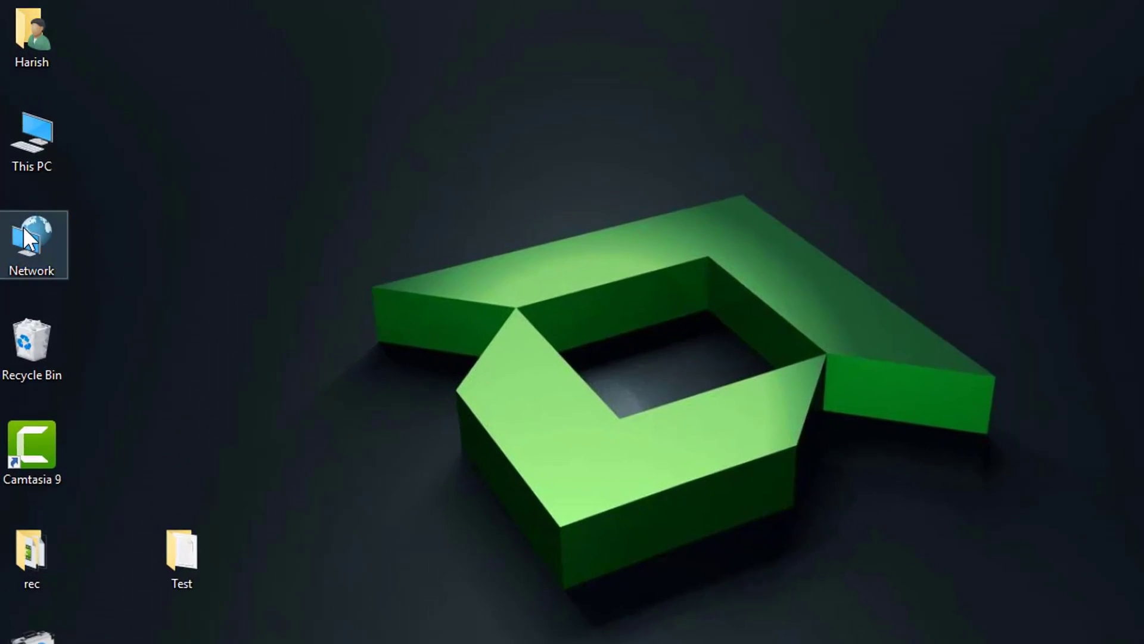
Connect to MACBOOKPRO from Network, signing in with user name mac and its password
{"action": "double_click", "coordinate": [27, 239]}
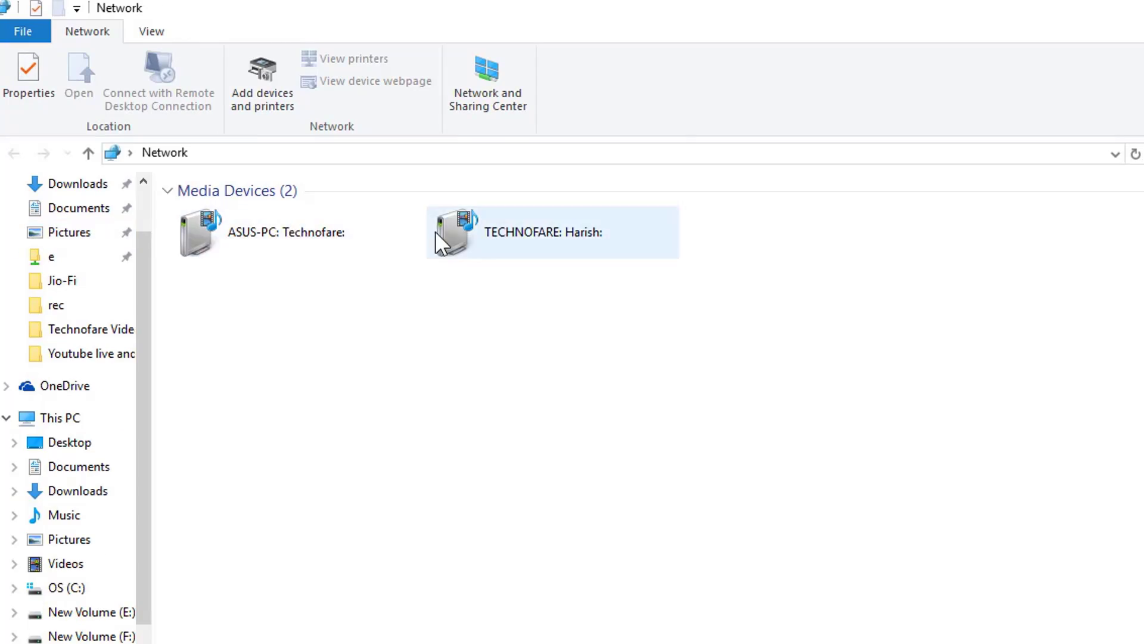
{"action": "left_click", "coordinate": [552, 253]}
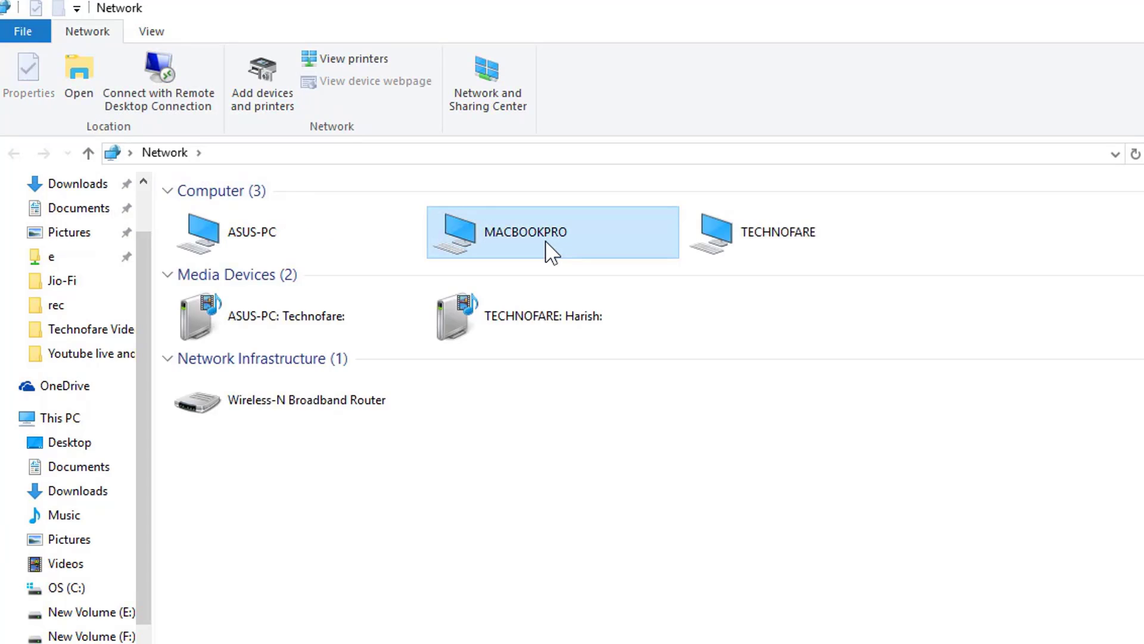
{"action": "double_click", "coordinate": [552, 253]}
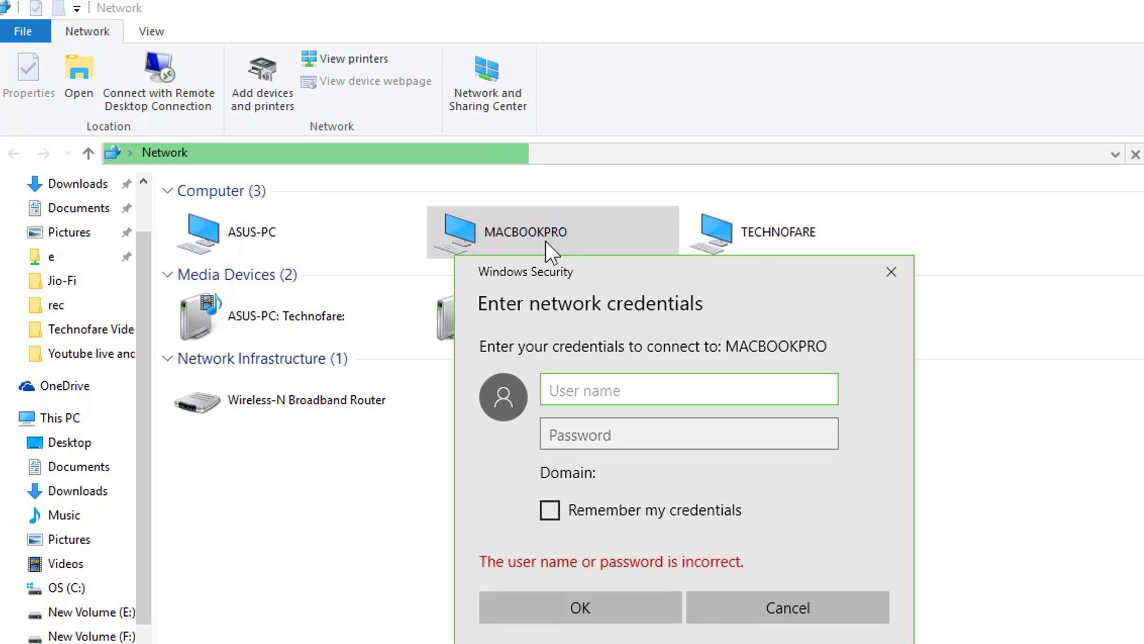
{"action": "type", "text": "mac"}
{"action": "key", "text": "Tab"}
{"action": "type", "text": "******"}
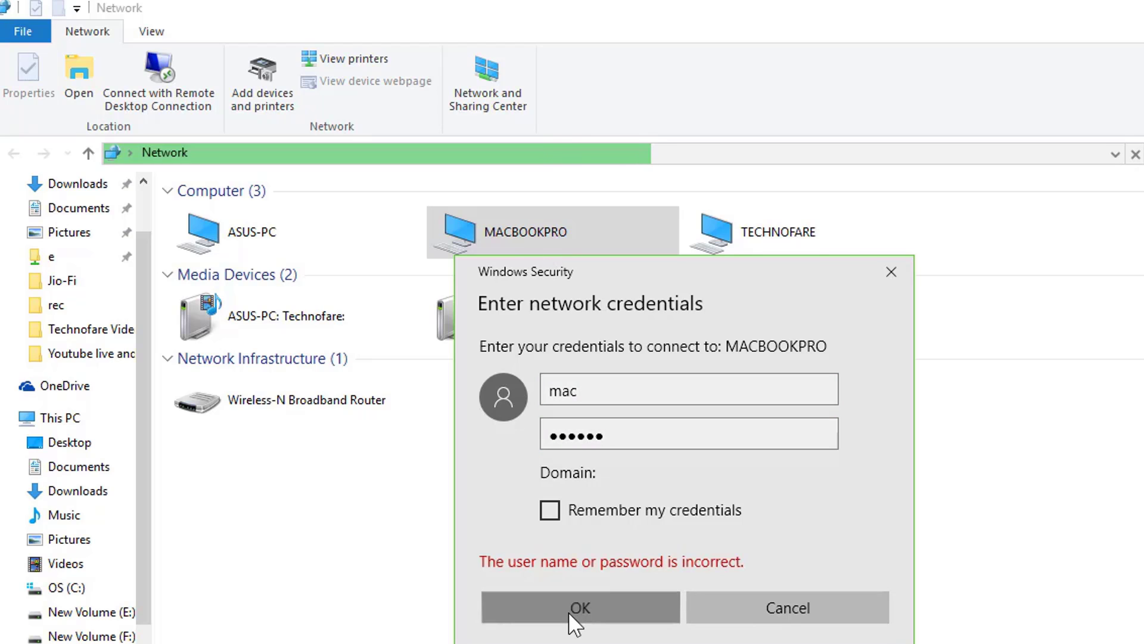
{"action": "left_click", "coordinate": [568, 609]}
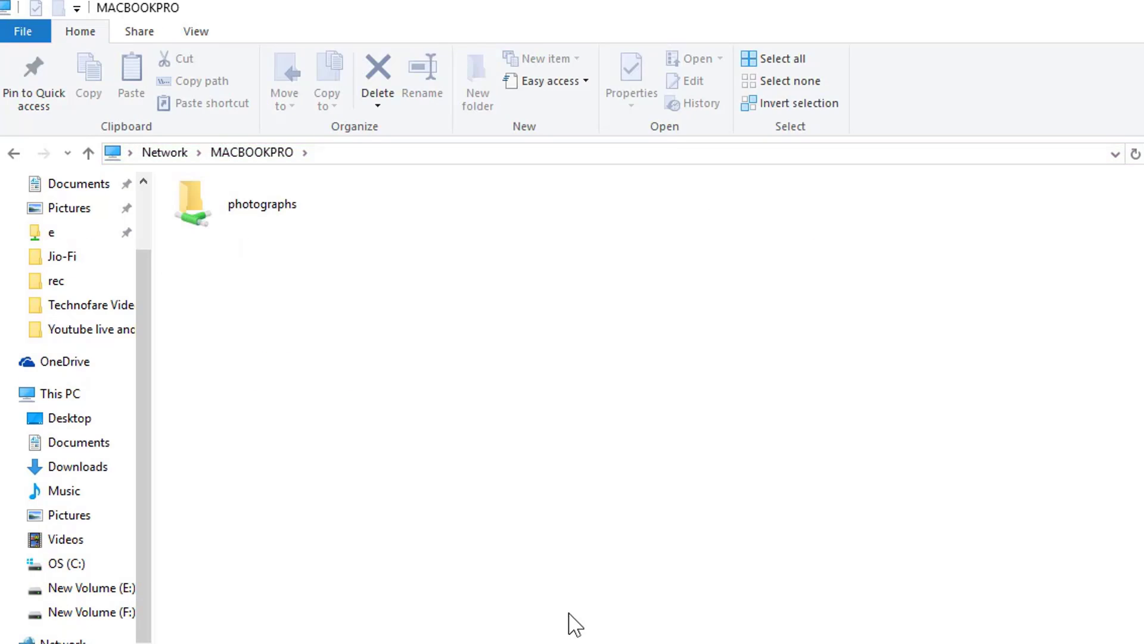
Browse the photographs share's JPGs, then search Windows for 'powershell'
{"action": "double_click", "coordinate": [293, 218]}
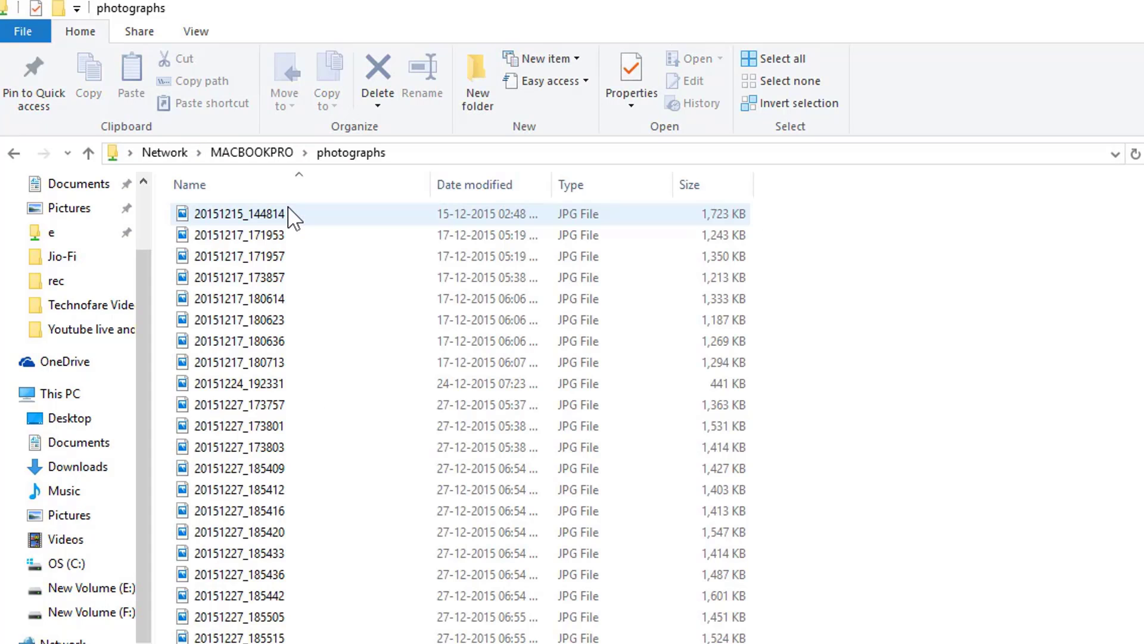
{"action": "left_click", "coordinate": [13, 154]}
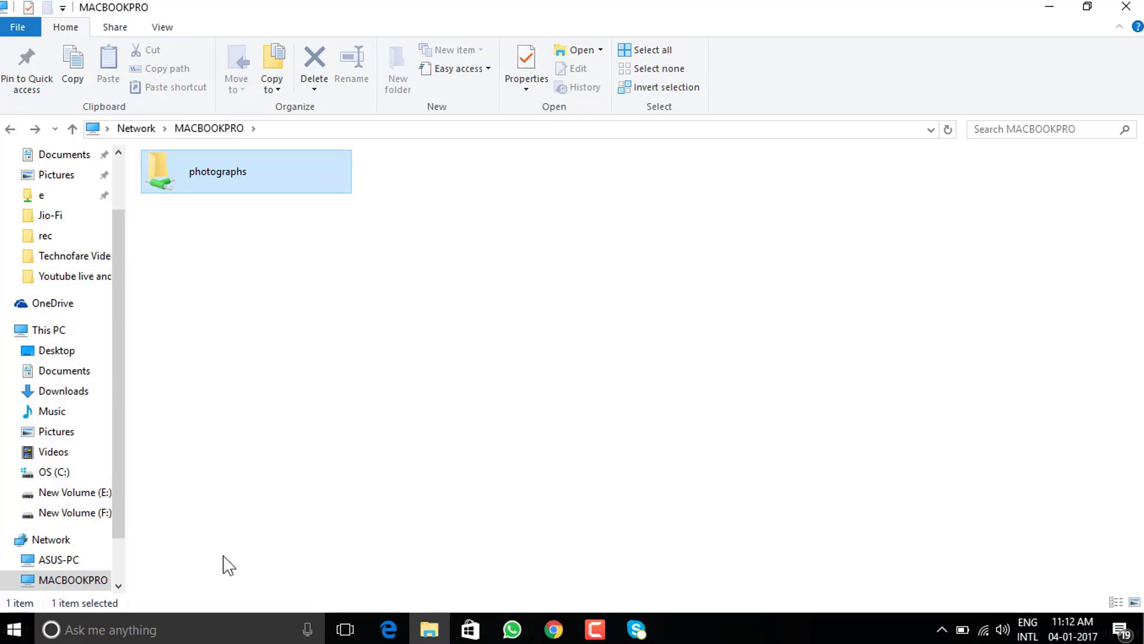
{"action": "left_click", "coordinate": [168, 630]}
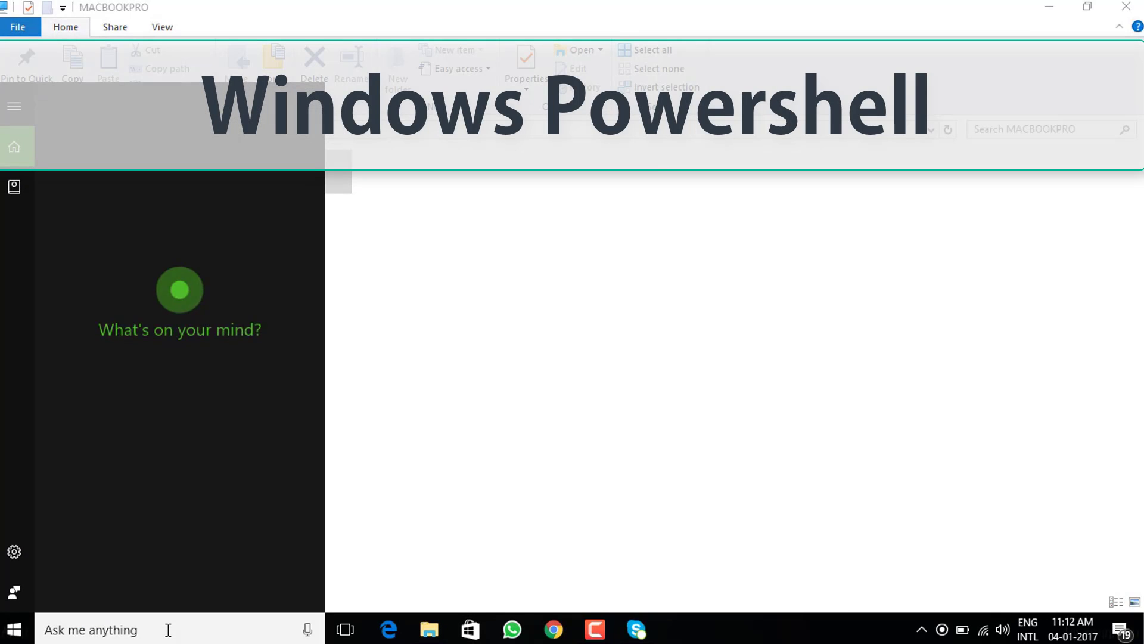
{"action": "type", "text": "powershell"}
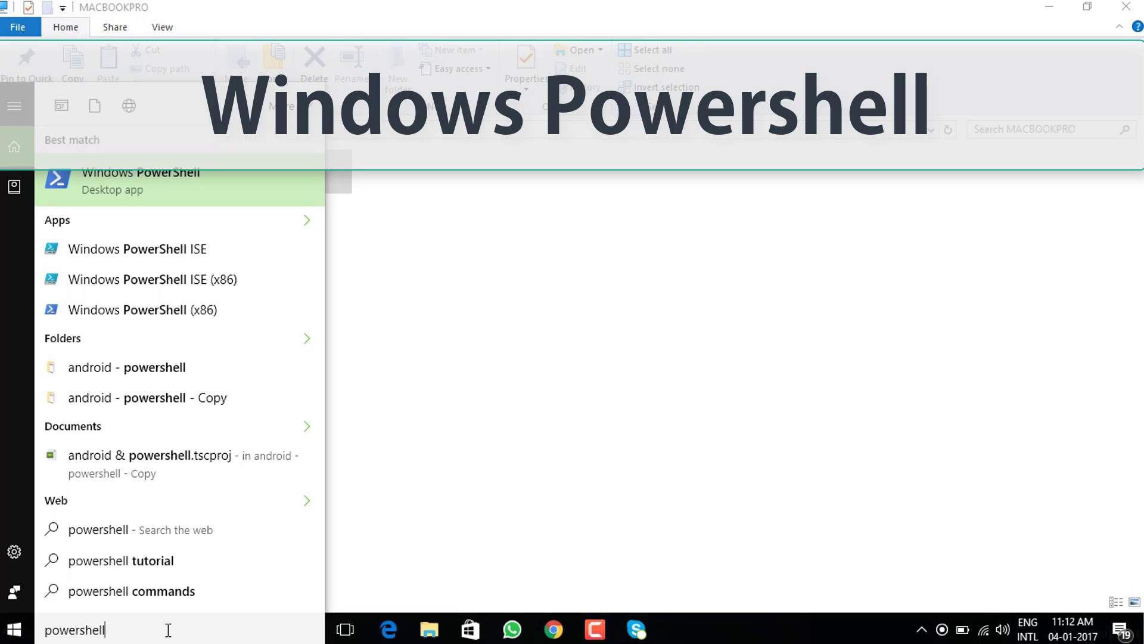
Launch Windows PowerShell and run get-smbshare to list this PC's SMB shares
{"action": "key", "text": "Return"}
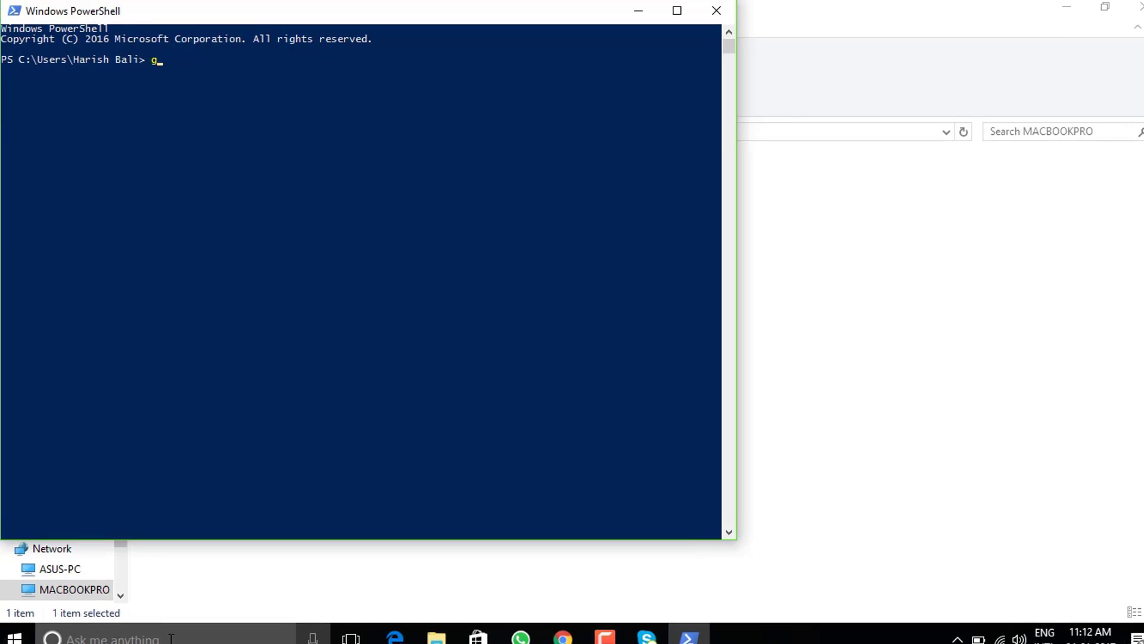
{"action": "type", "text": "get-smbshare"}
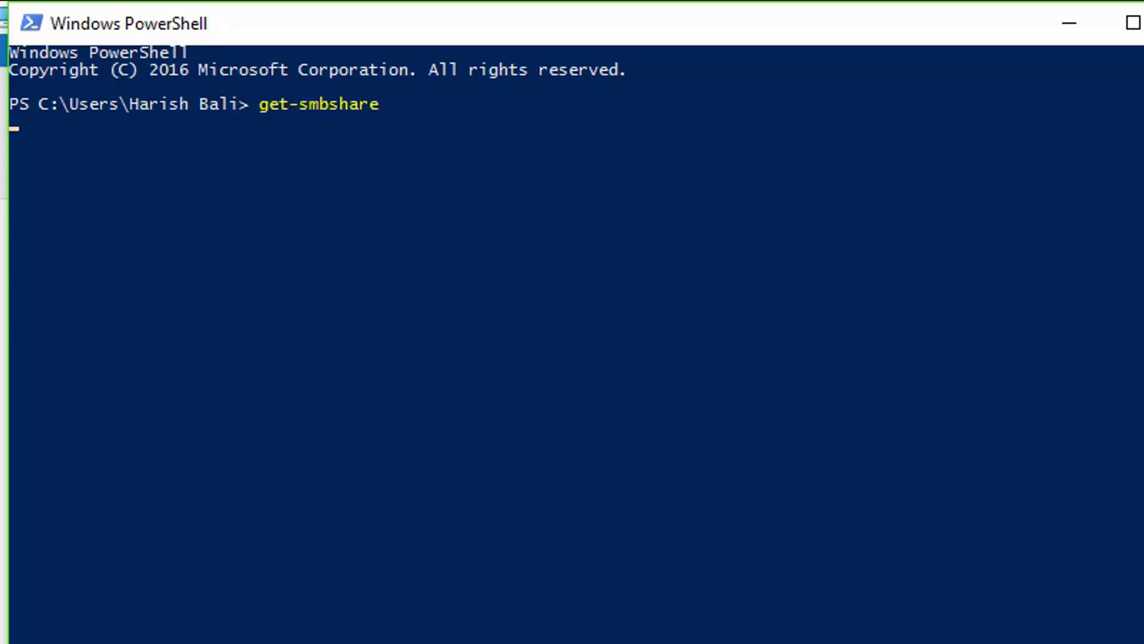
{"action": "key", "text": "Return"}
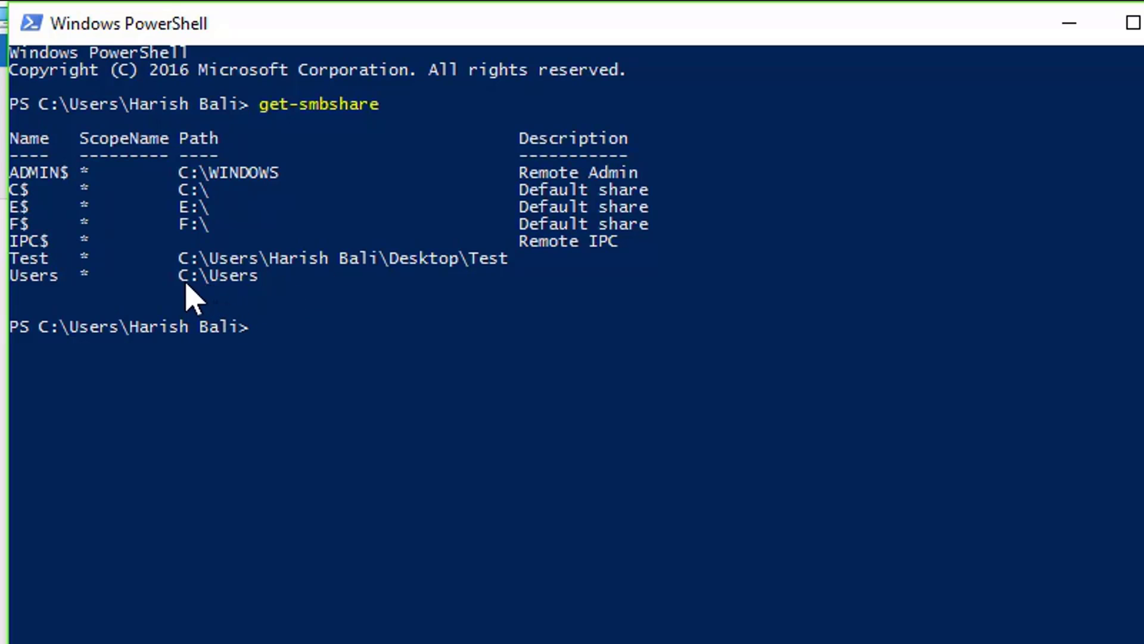